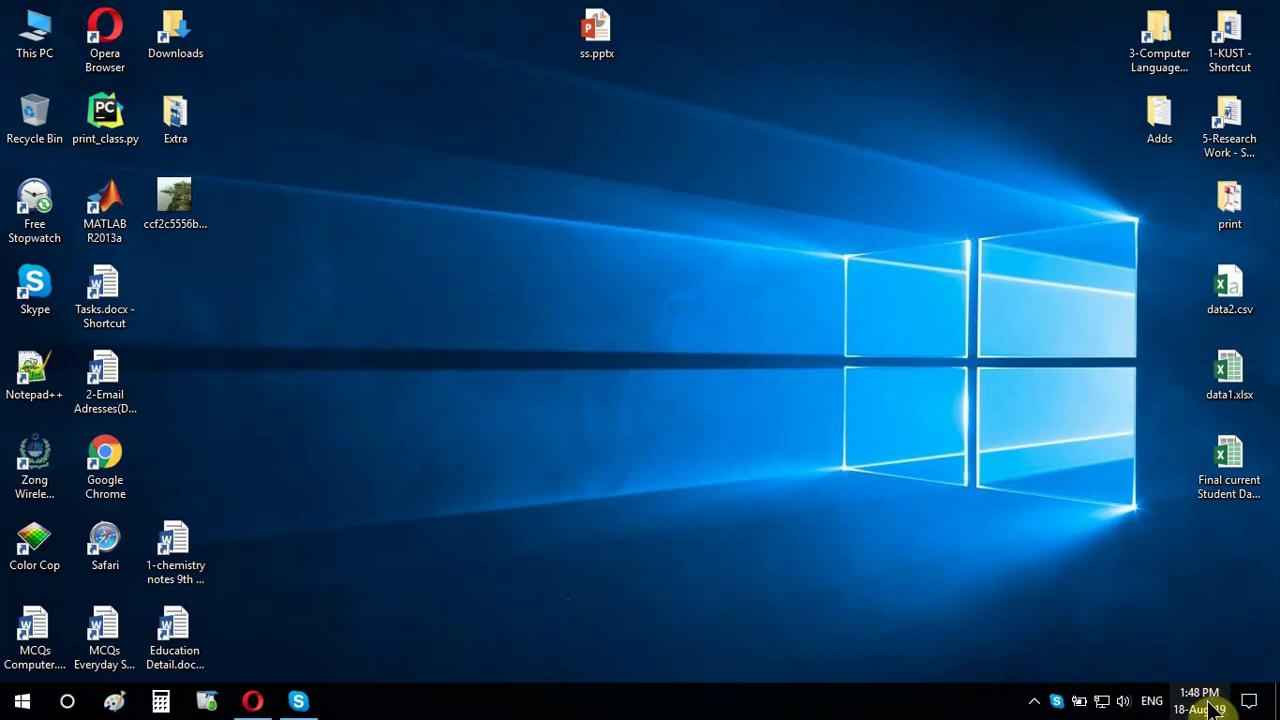
- Create a new Microsoft Word document on the desktop with its default name and open it
mouse_move(1186, 708)
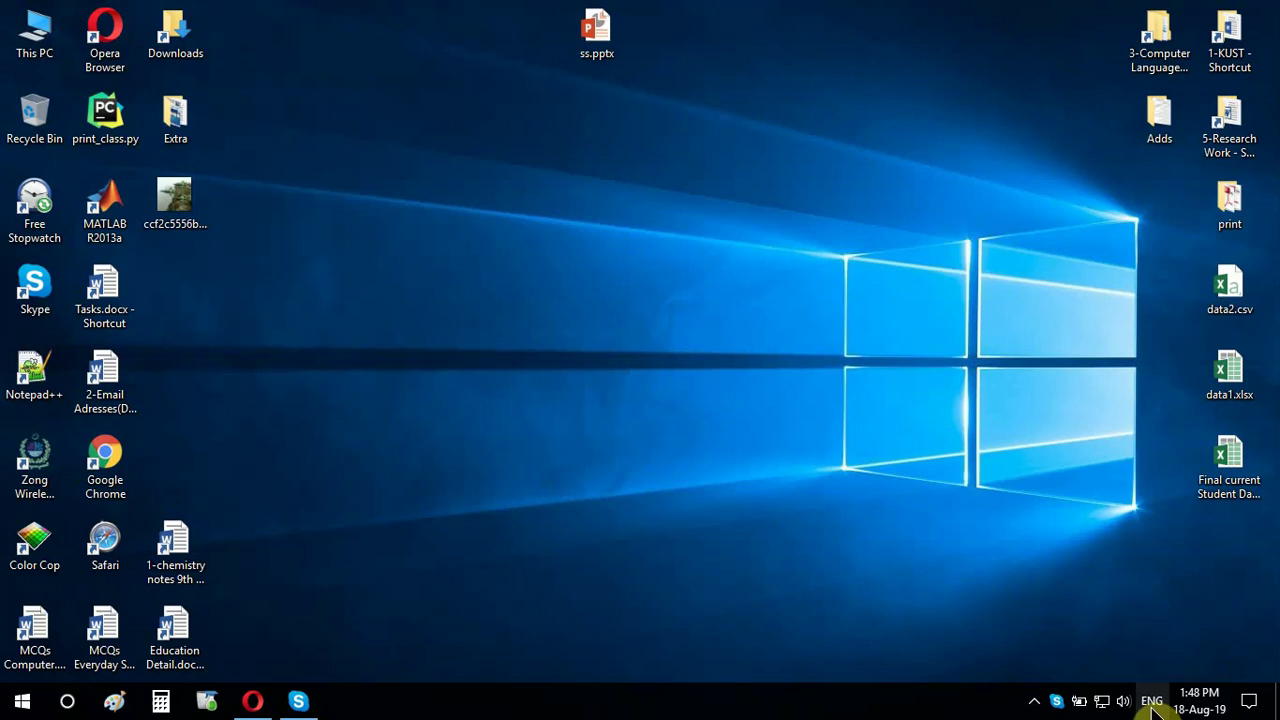
right_click(569, 320)
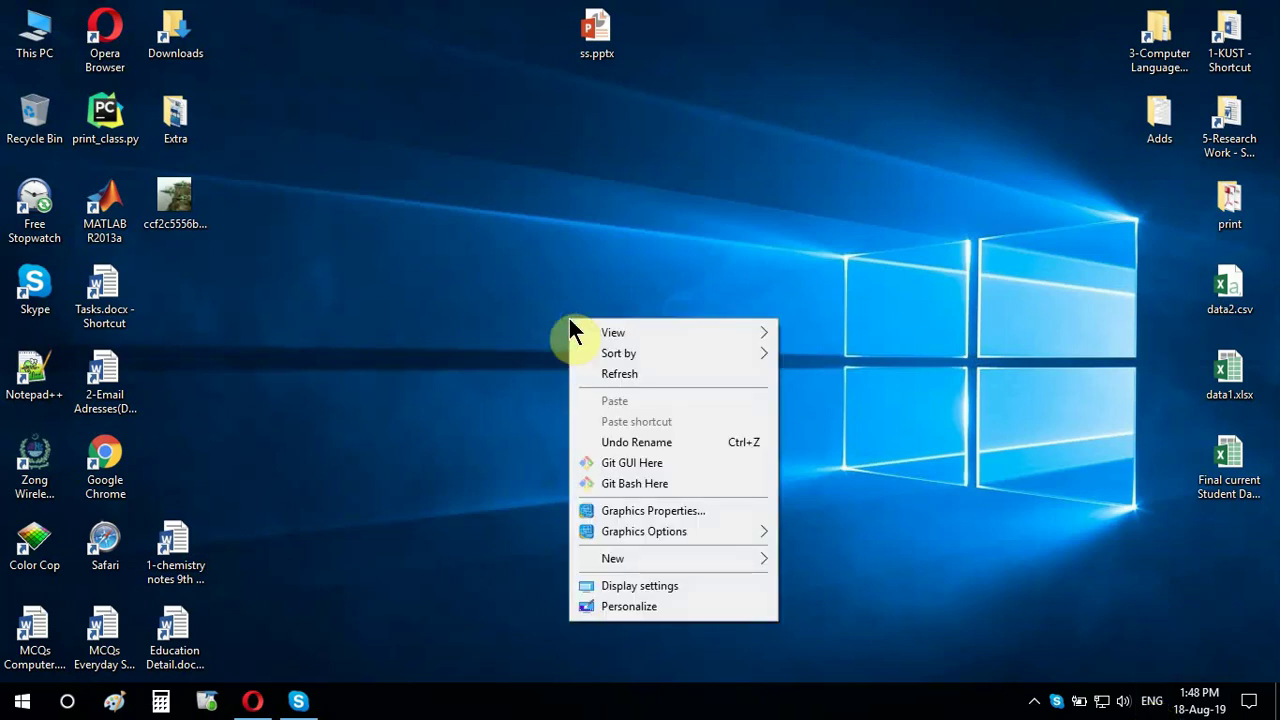
mouse_move(642, 564)
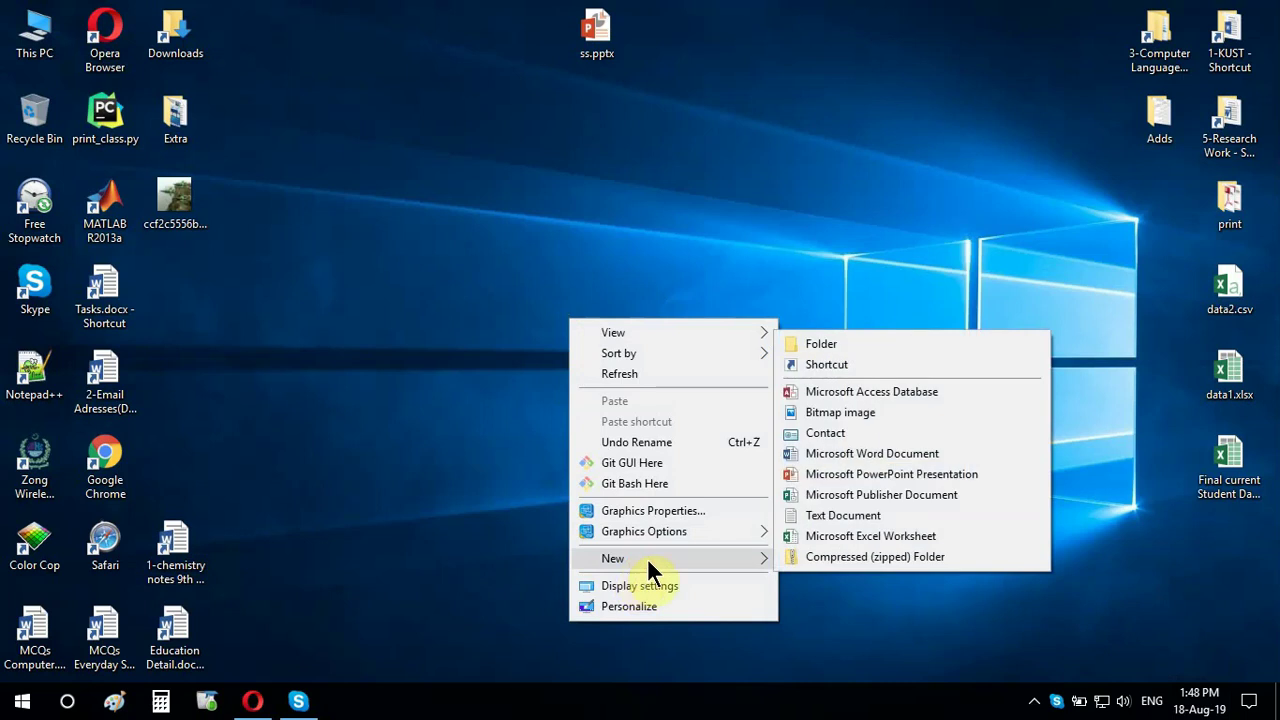
click(835, 458)
click(593, 378)
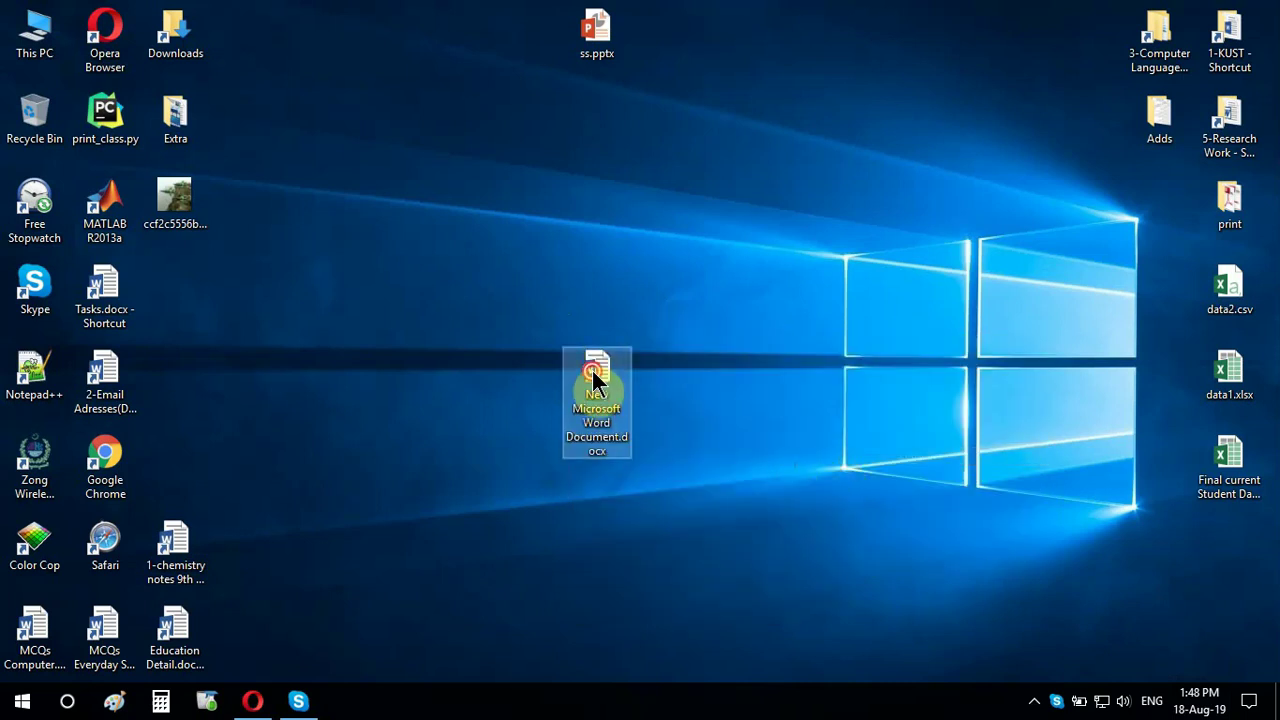
double_click(593, 376)
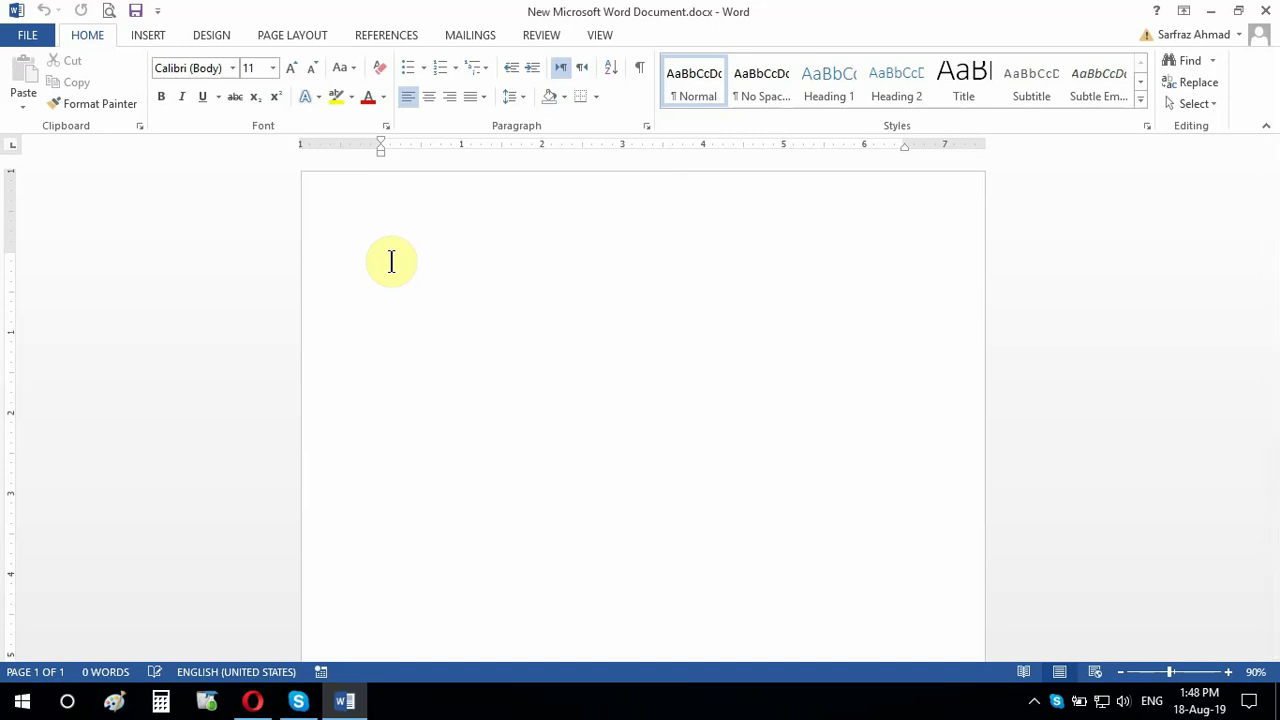
- Enter the line "How are you?" in the document and enlarge its font size to 26
text(How )
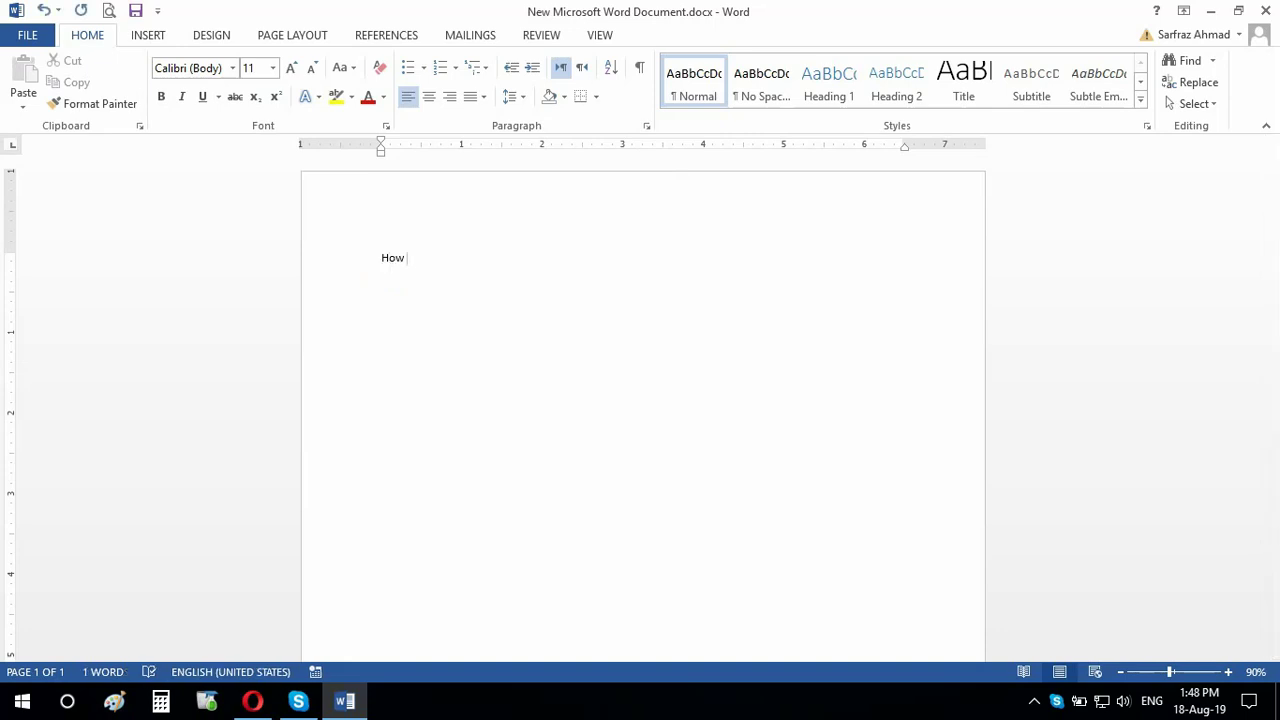
text(are you?)
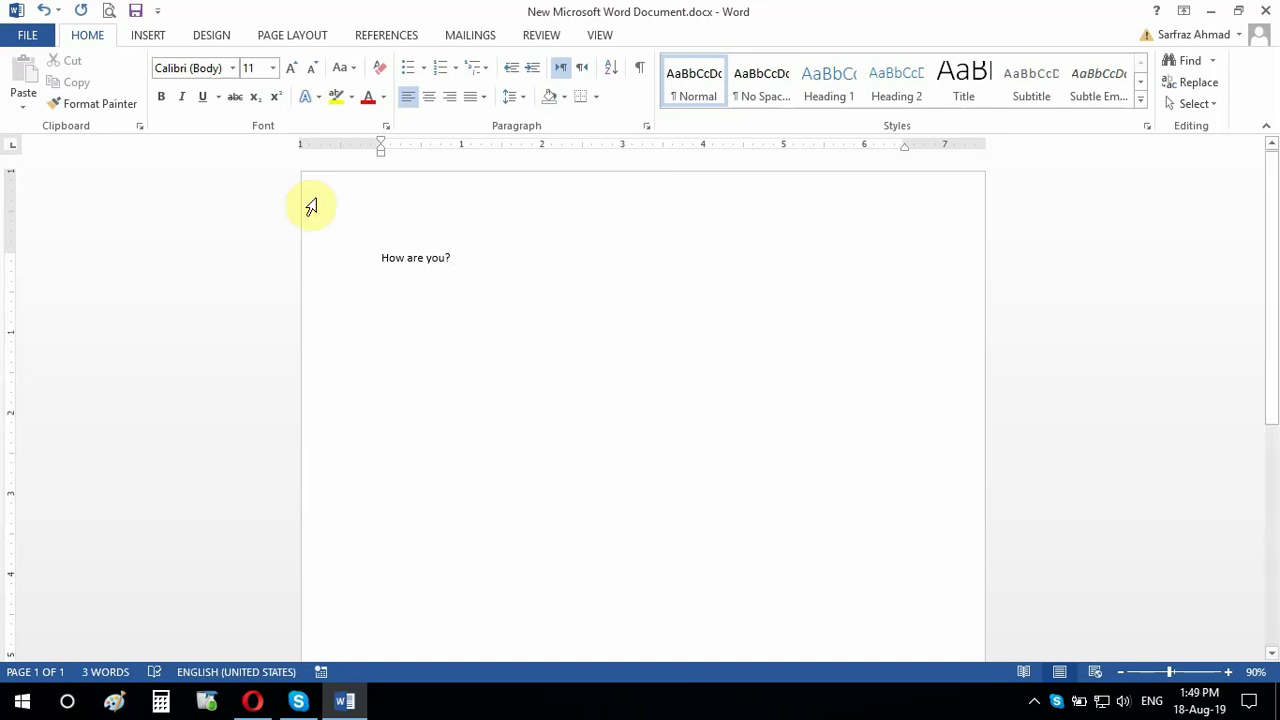
drag(540, 265, 370, 278)
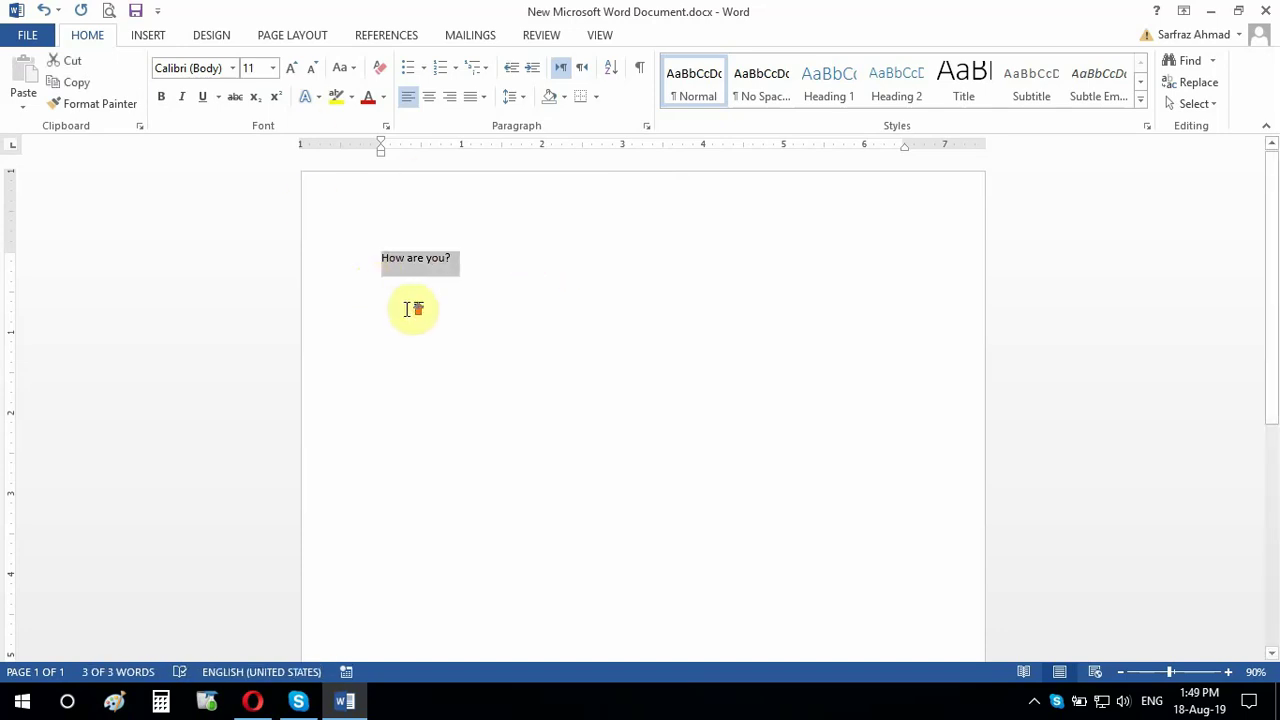
scroll(412, 309, up, 5)
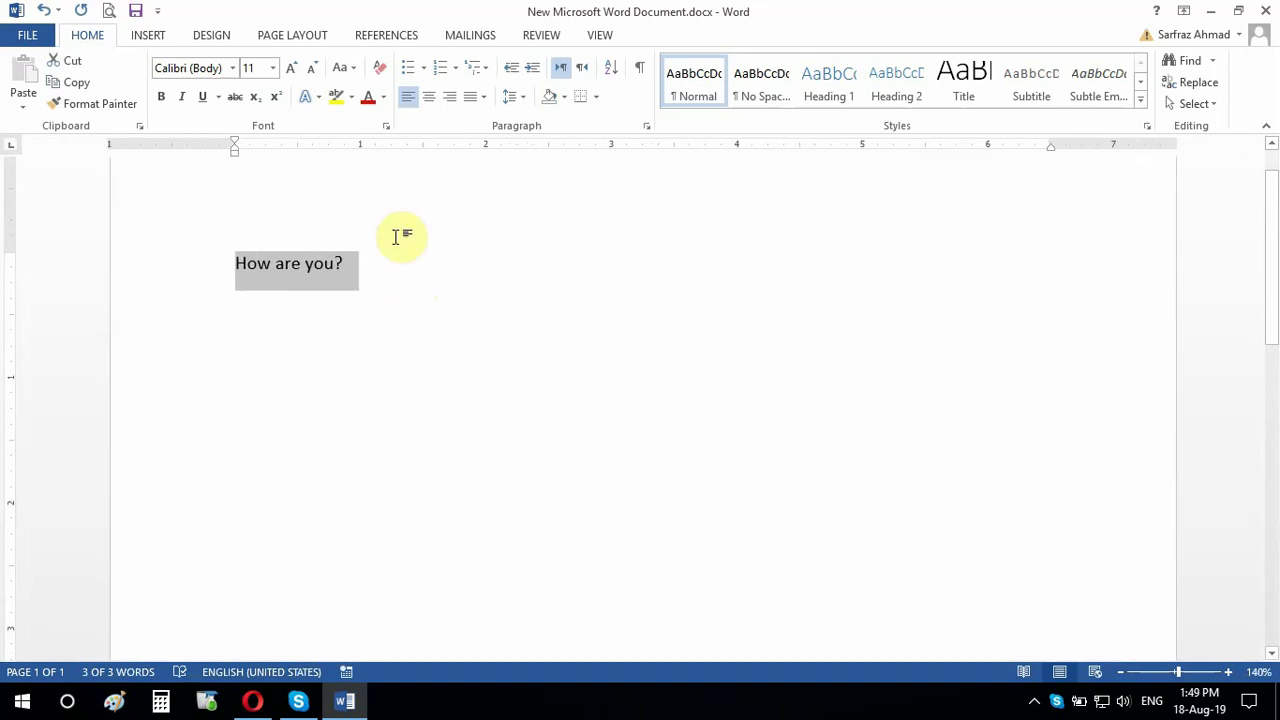
click(291, 68)
click(291, 68)
click(291, 68)
click(291, 68)
click(291, 68)
click(291, 68)
click(291, 68)
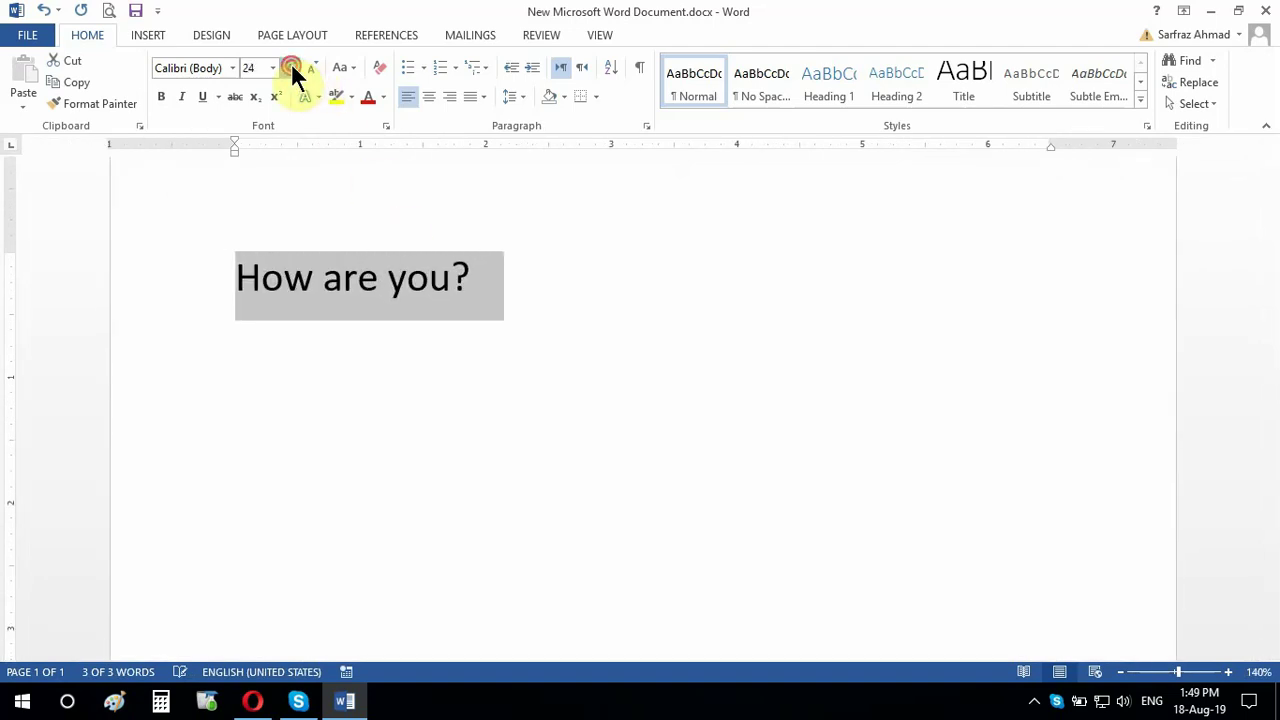
click(291, 68)
click(523, 297)
- Switch the input language to the Urdu Pakistan keyboard and enter "آپ کیسے ہو۔" on a new line
key(Return)
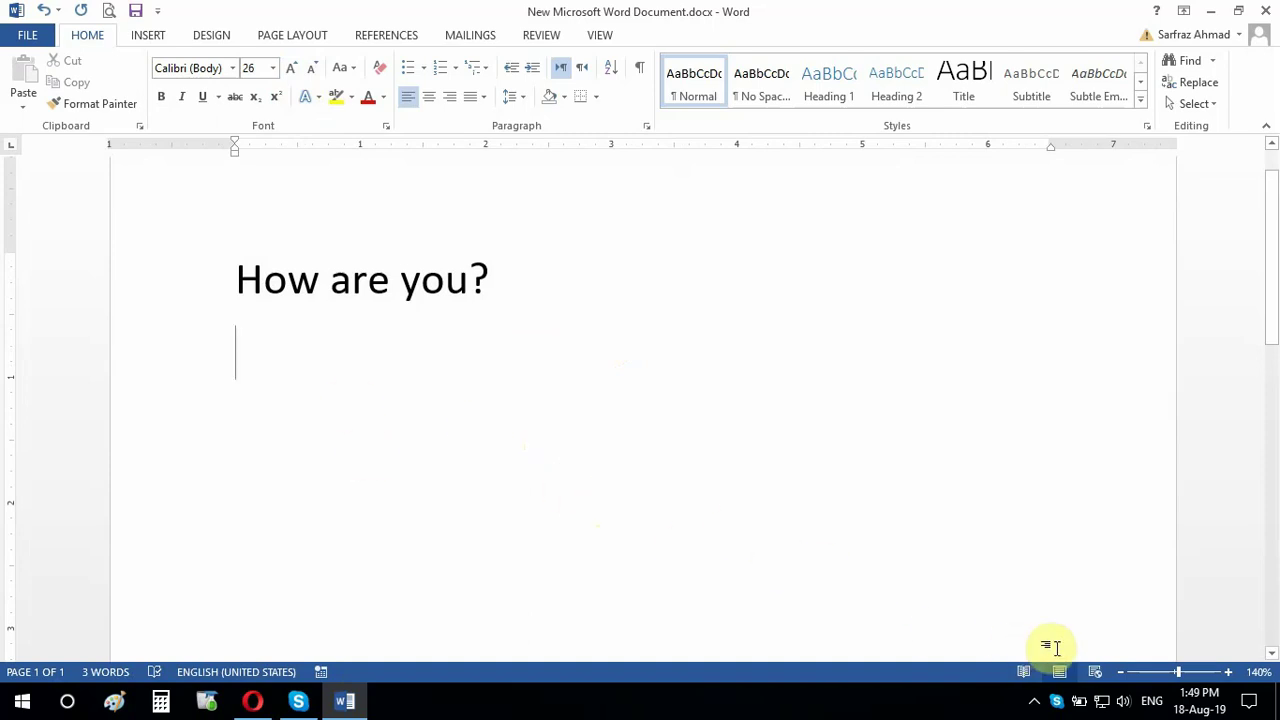
click(1153, 702)
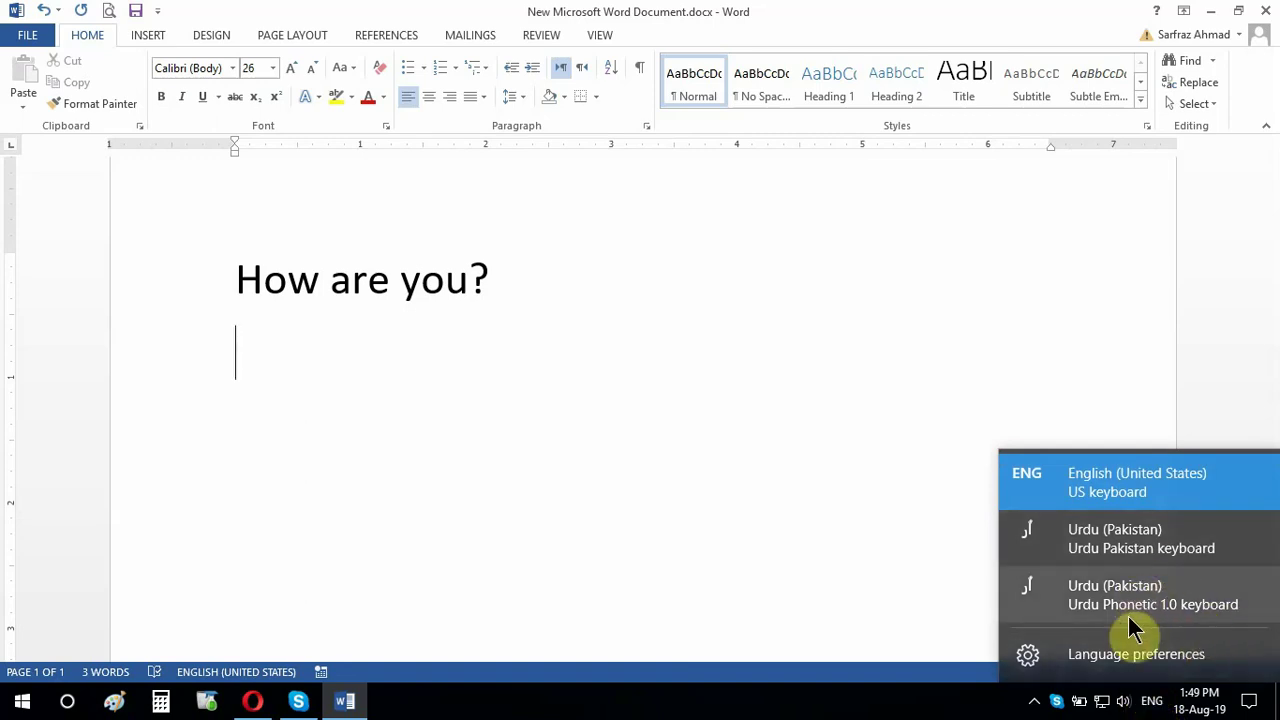
click(1160, 548)
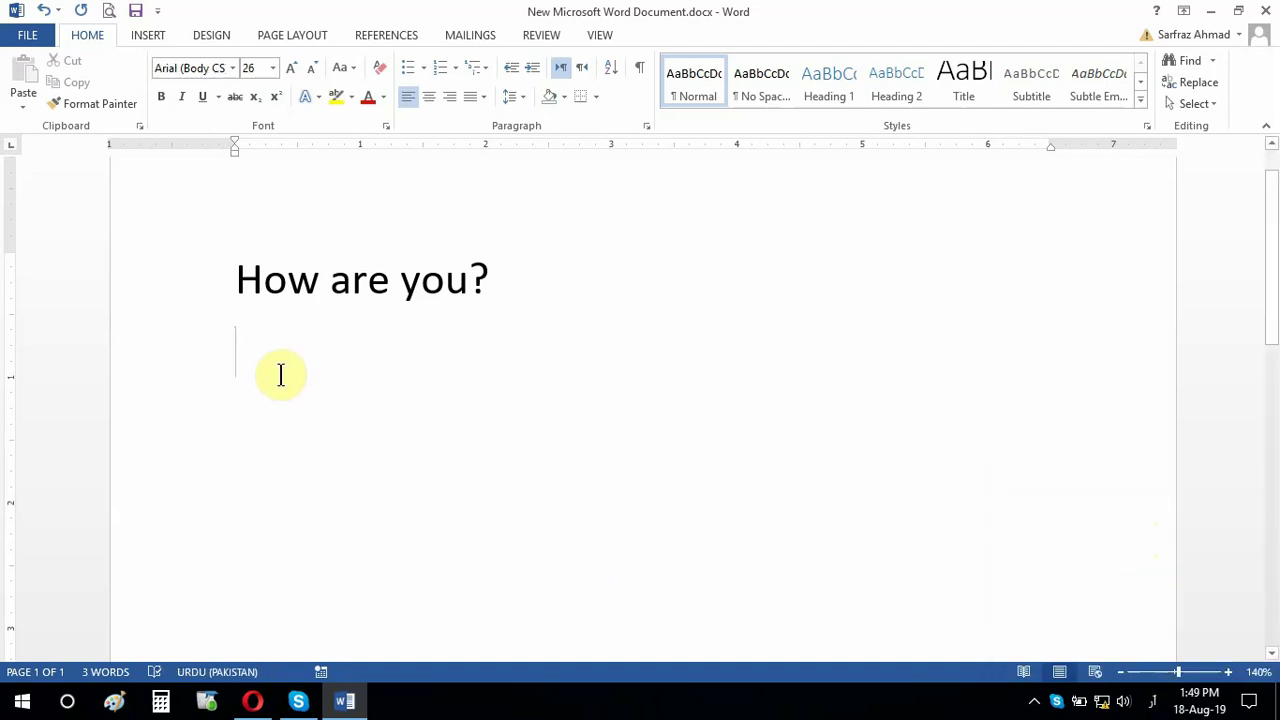
text(آ)
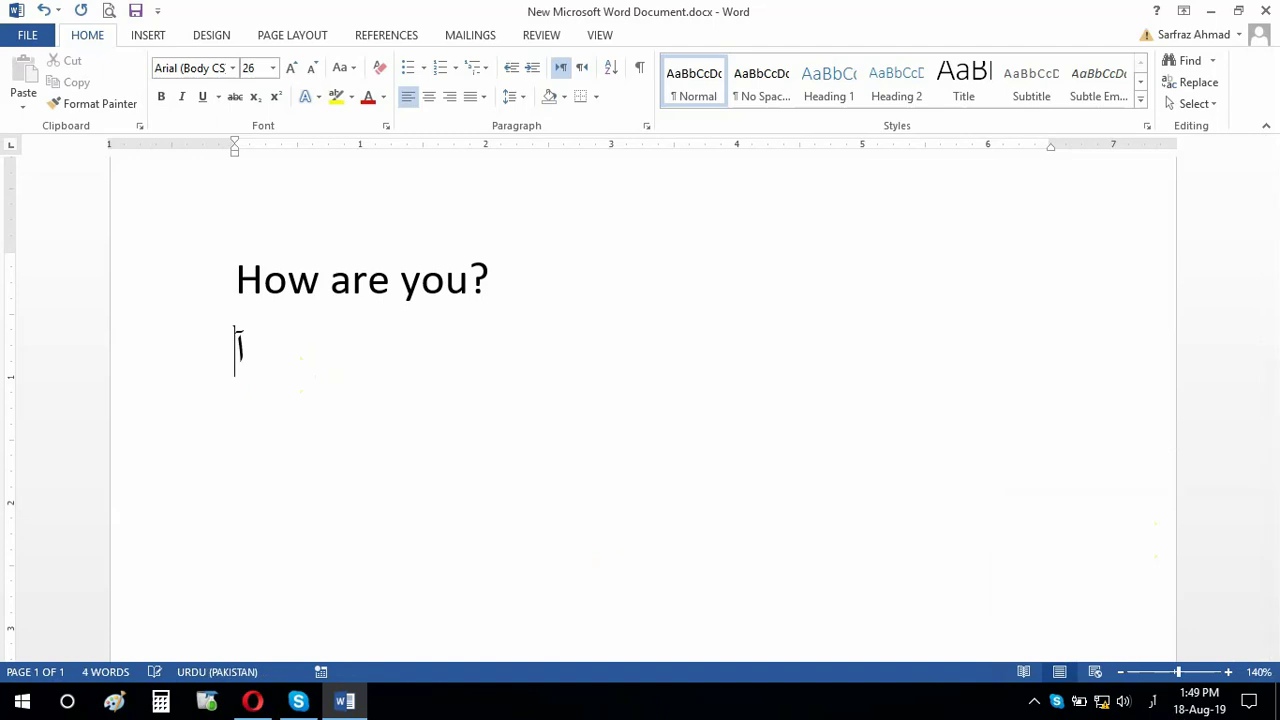
text(پ کیسے)
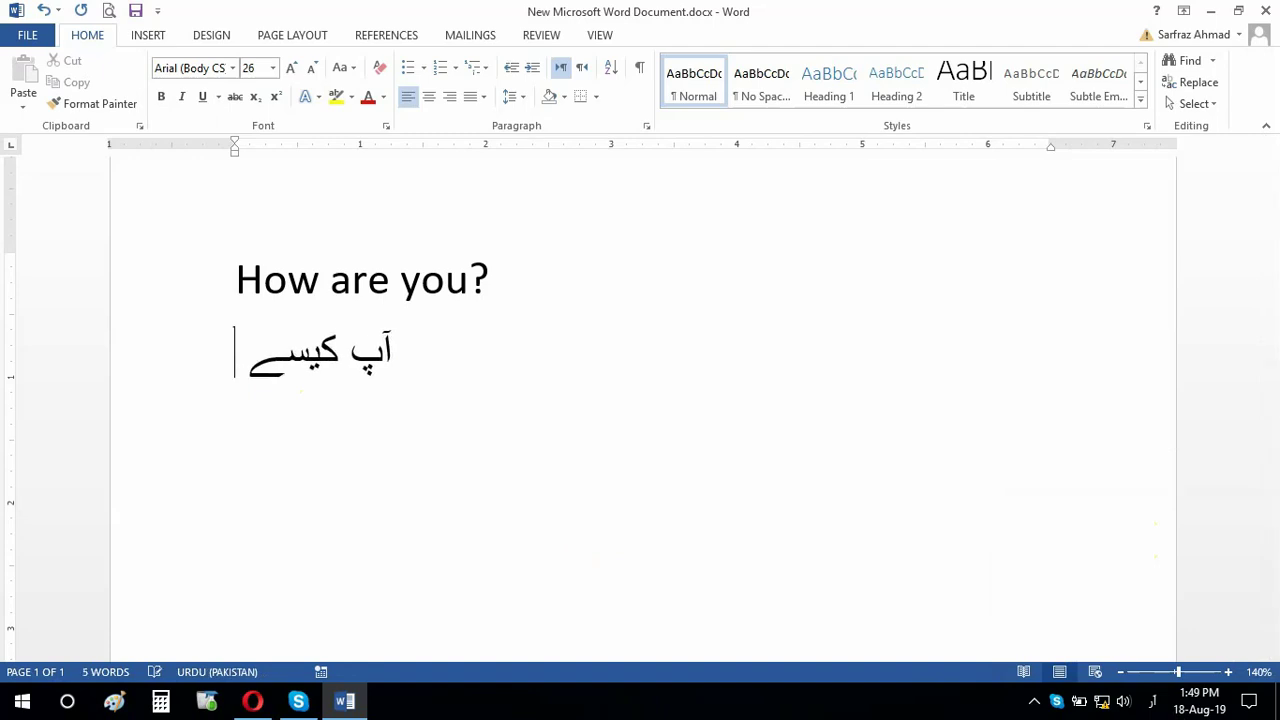
text( ہو)
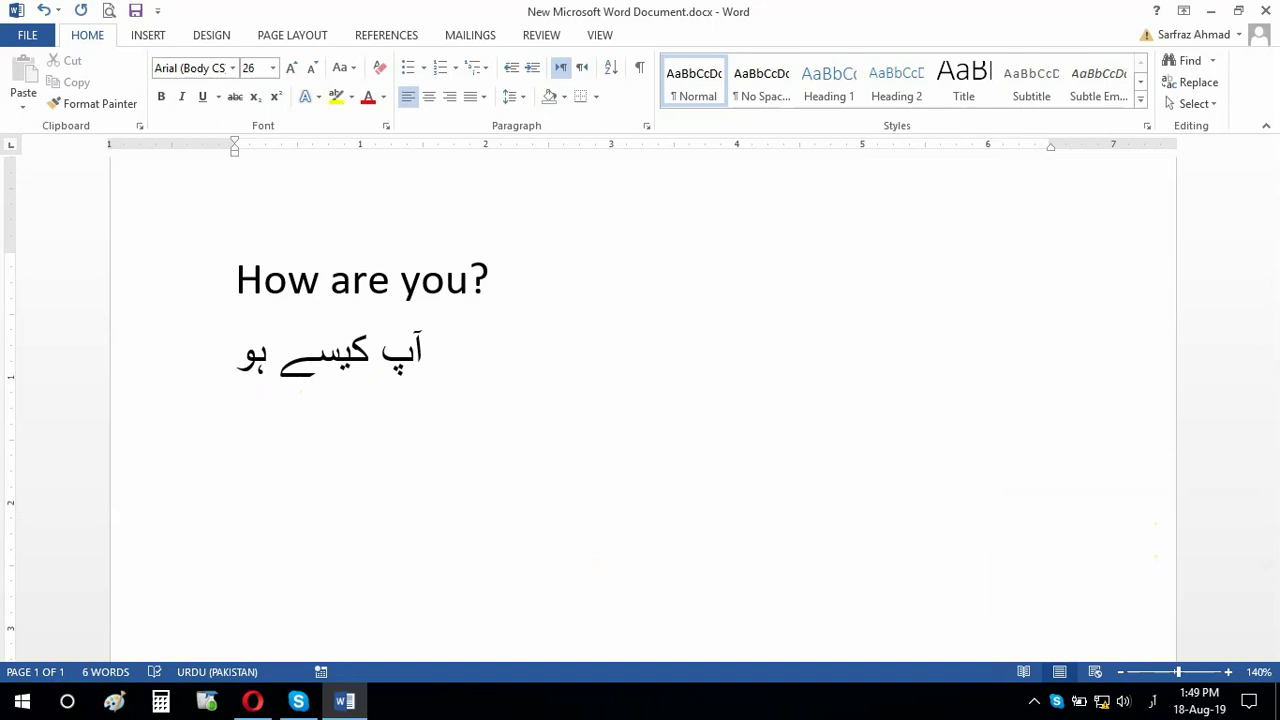
text(۔)
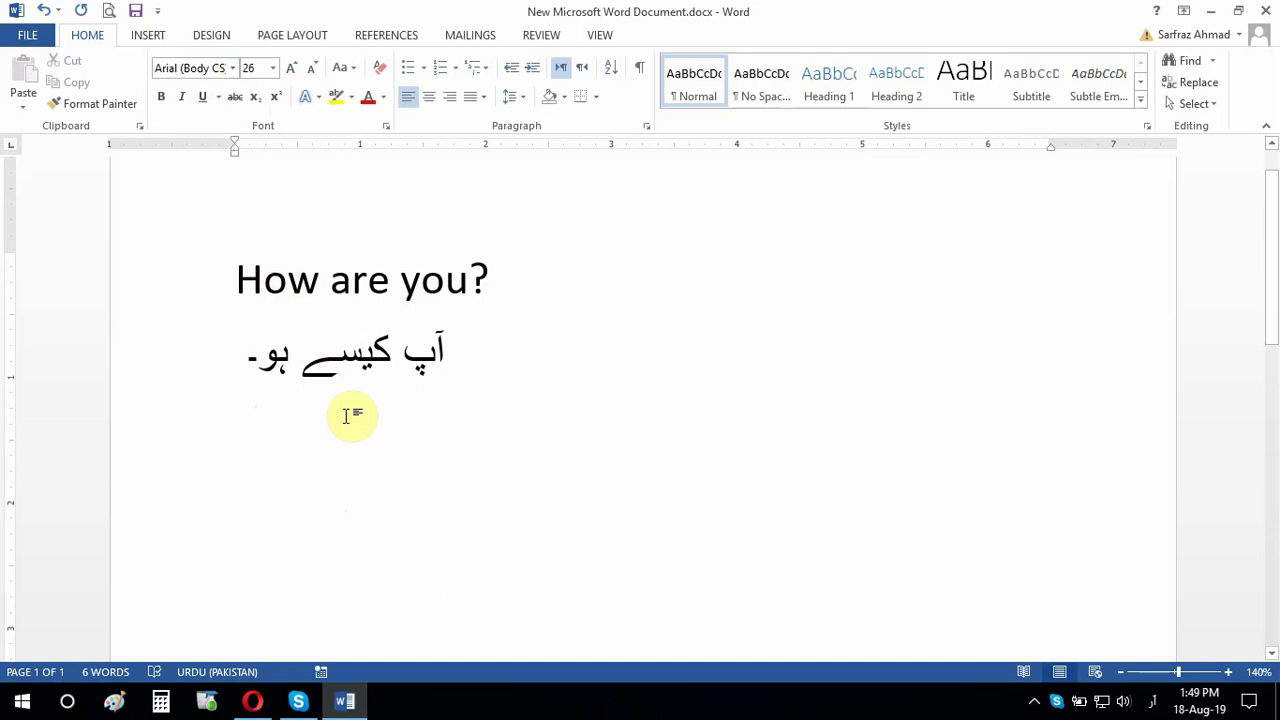
- Set the font of the Urdu line to Jameel Noori Nastaleeq
click(210, 367)
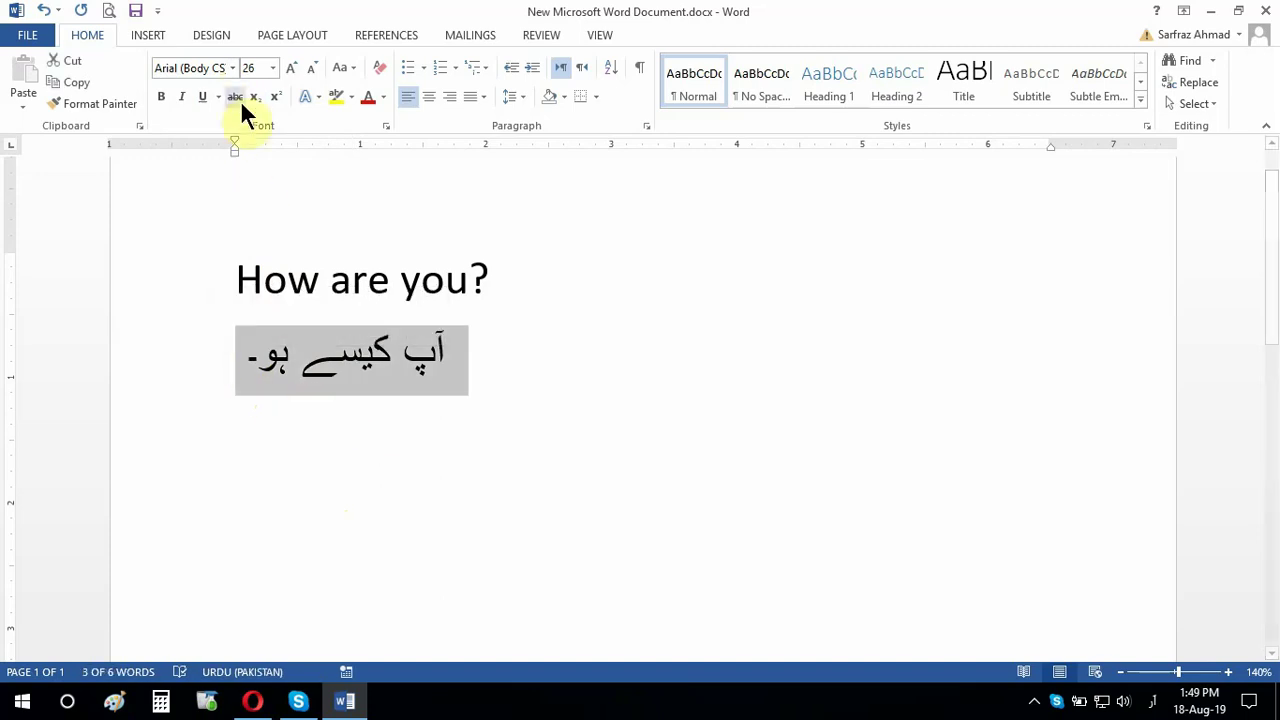
click(233, 67)
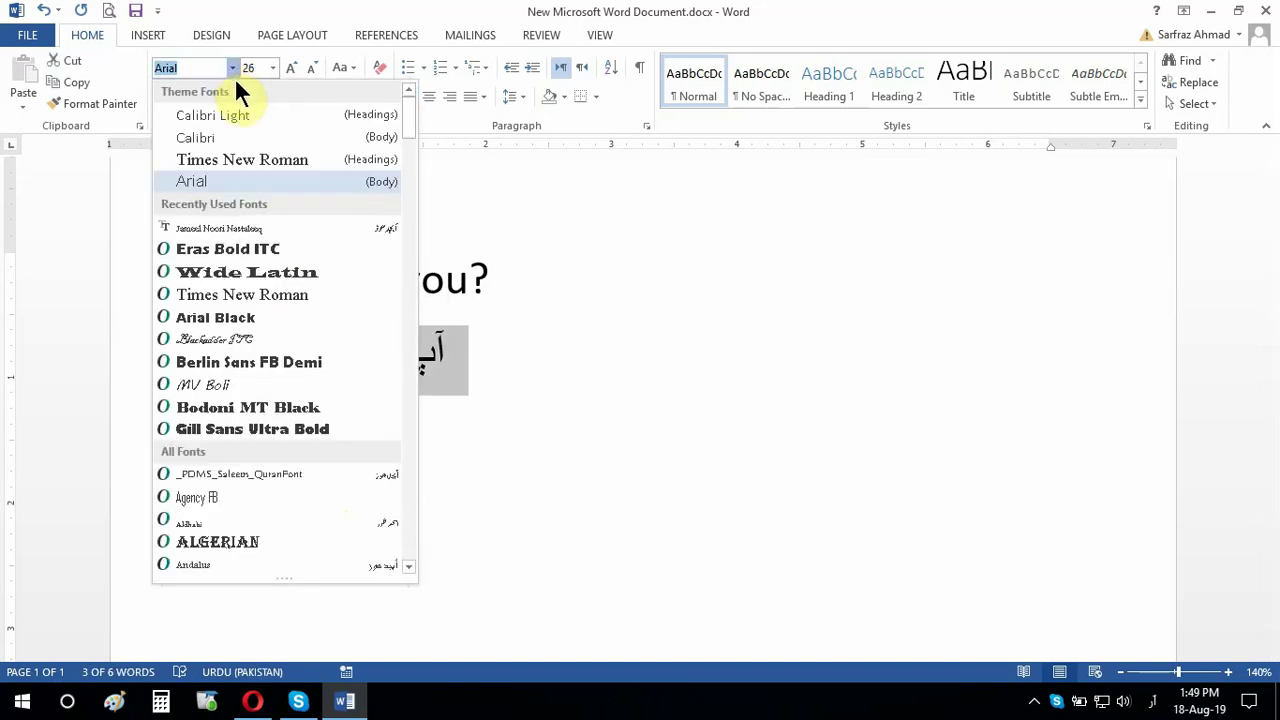
click(274, 231)
click(420, 440)
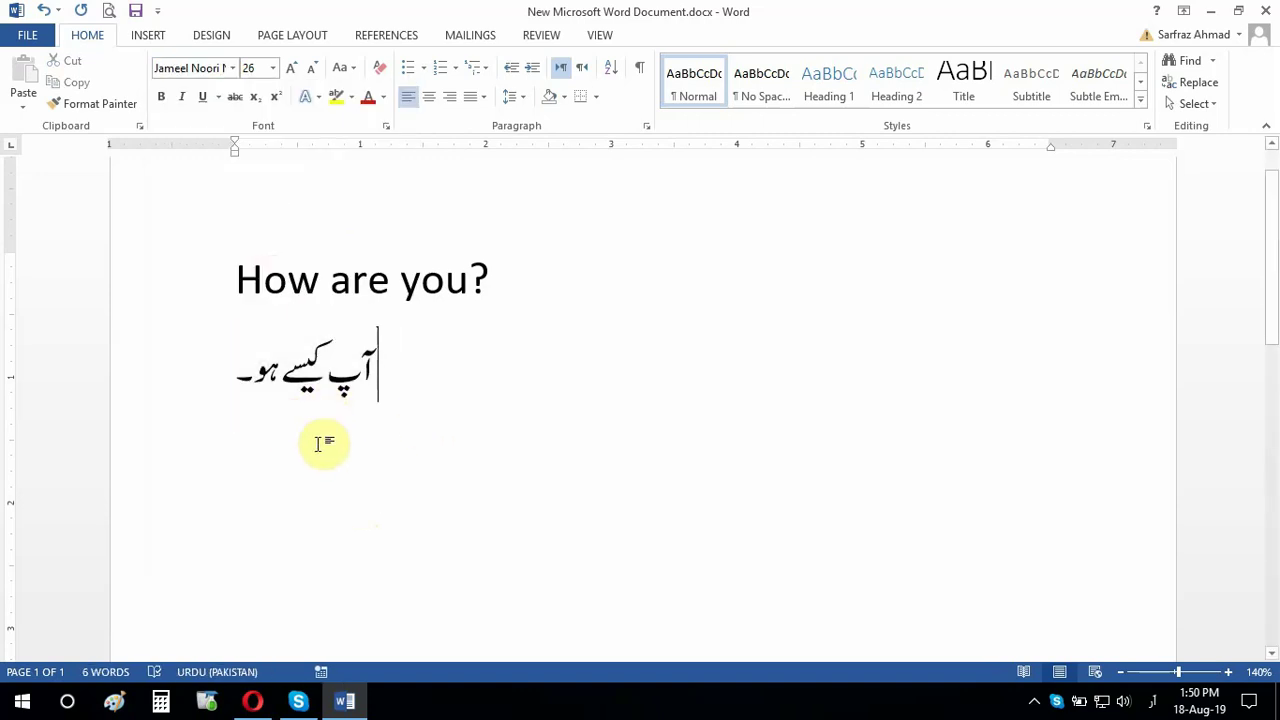
- Switch back to the English (United States) keyboard and add the line "How are you" below the Urdu text
click(237, 372)
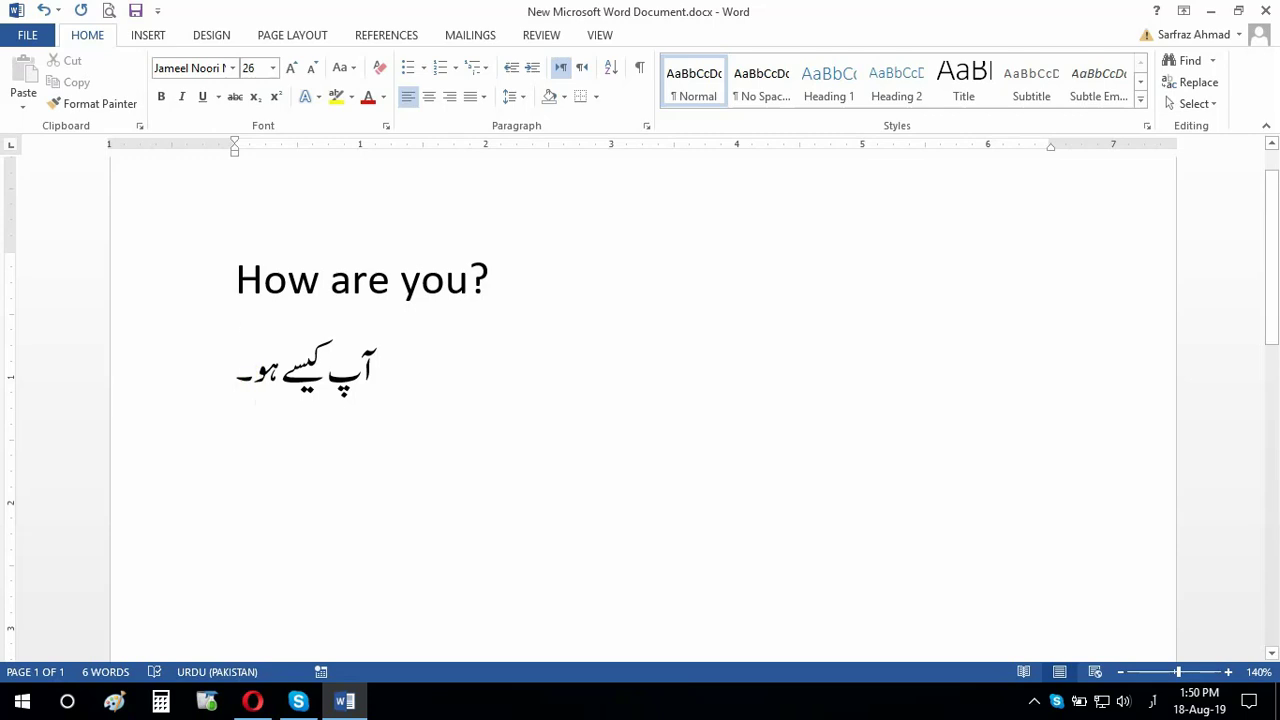
key(Return)
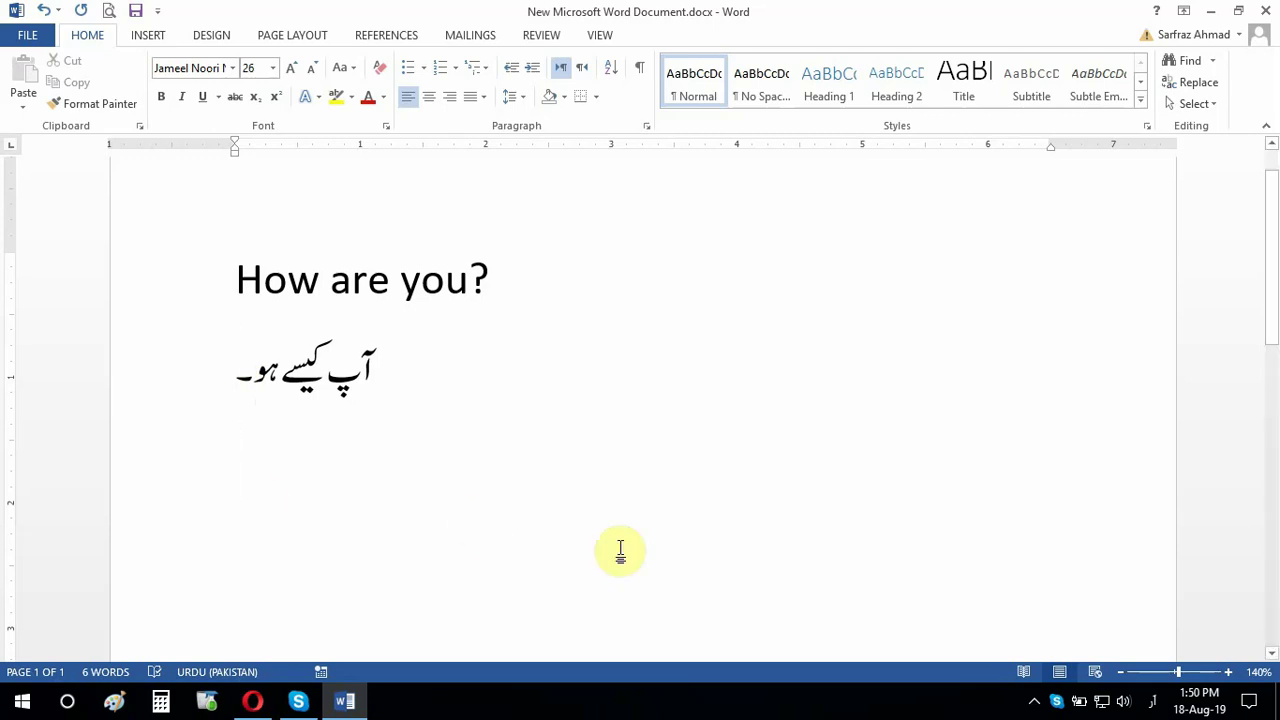
click(1156, 702)
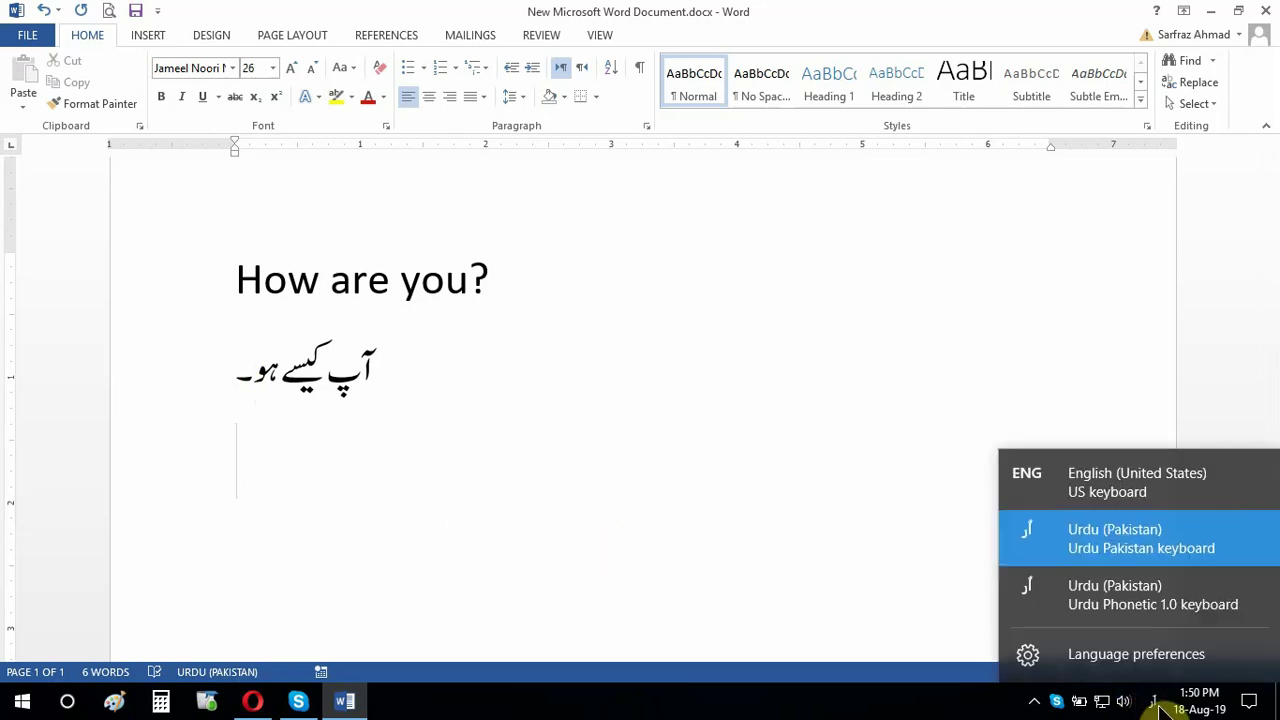
click(1112, 488)
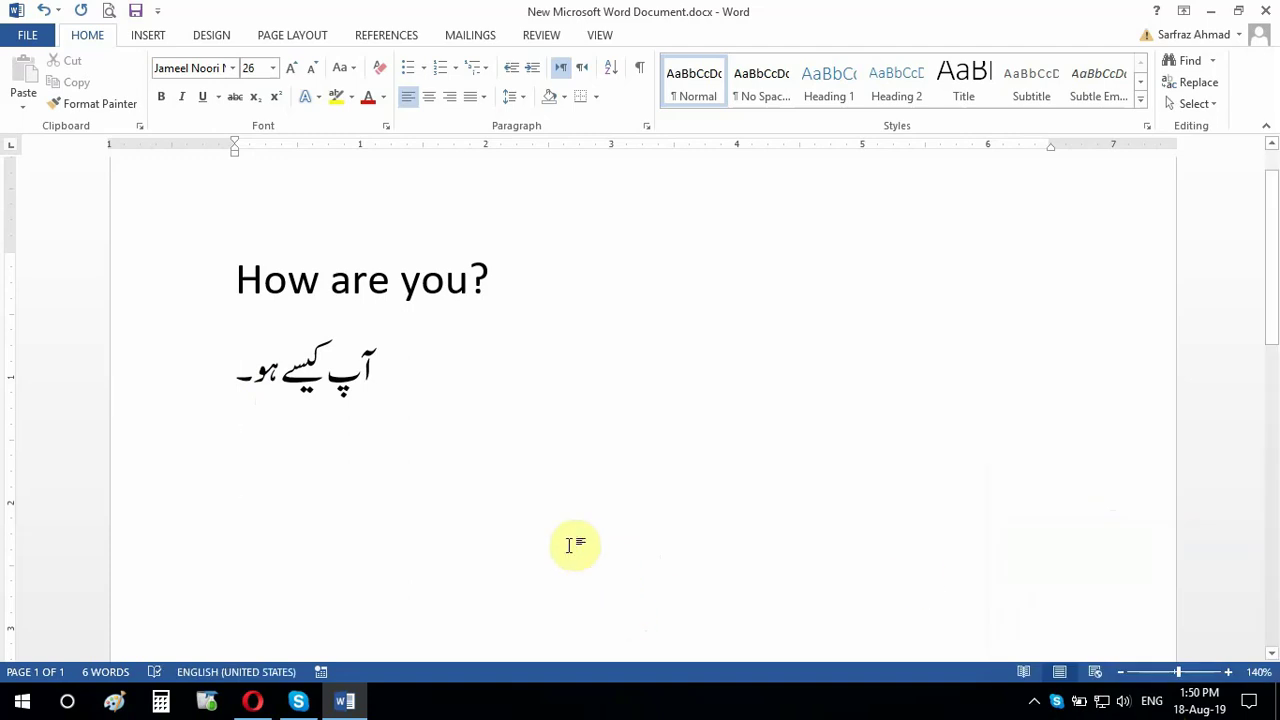
text(How are you)
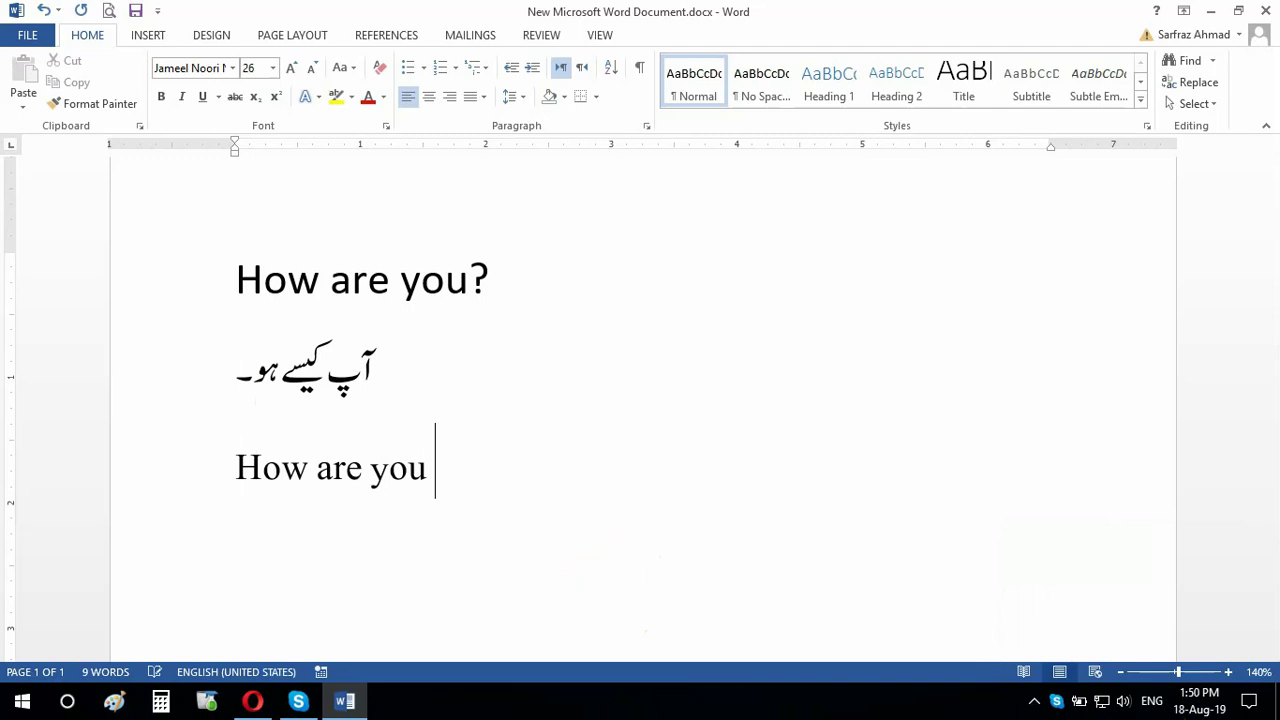
key(Return)
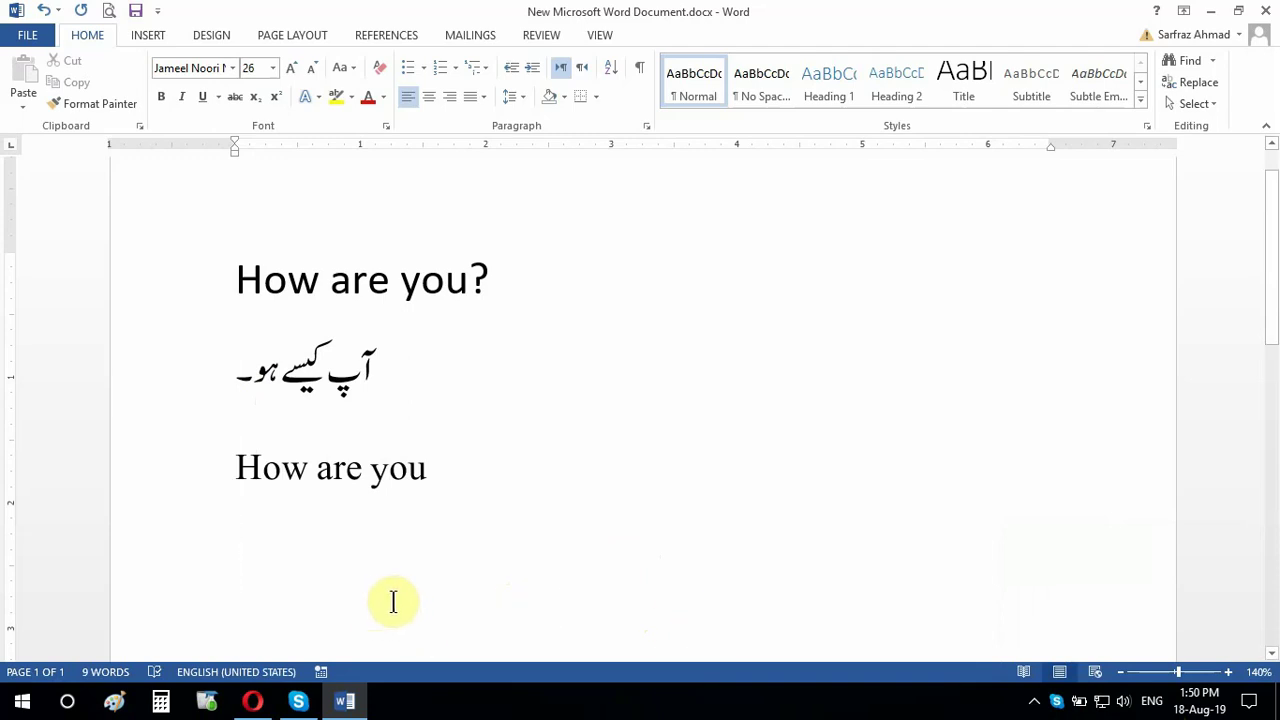
- Minimize the document, create a new Microsoft Excel worksheet on the desktop with its default name, and open it
click(1211, 12)
right_click(551, 240)
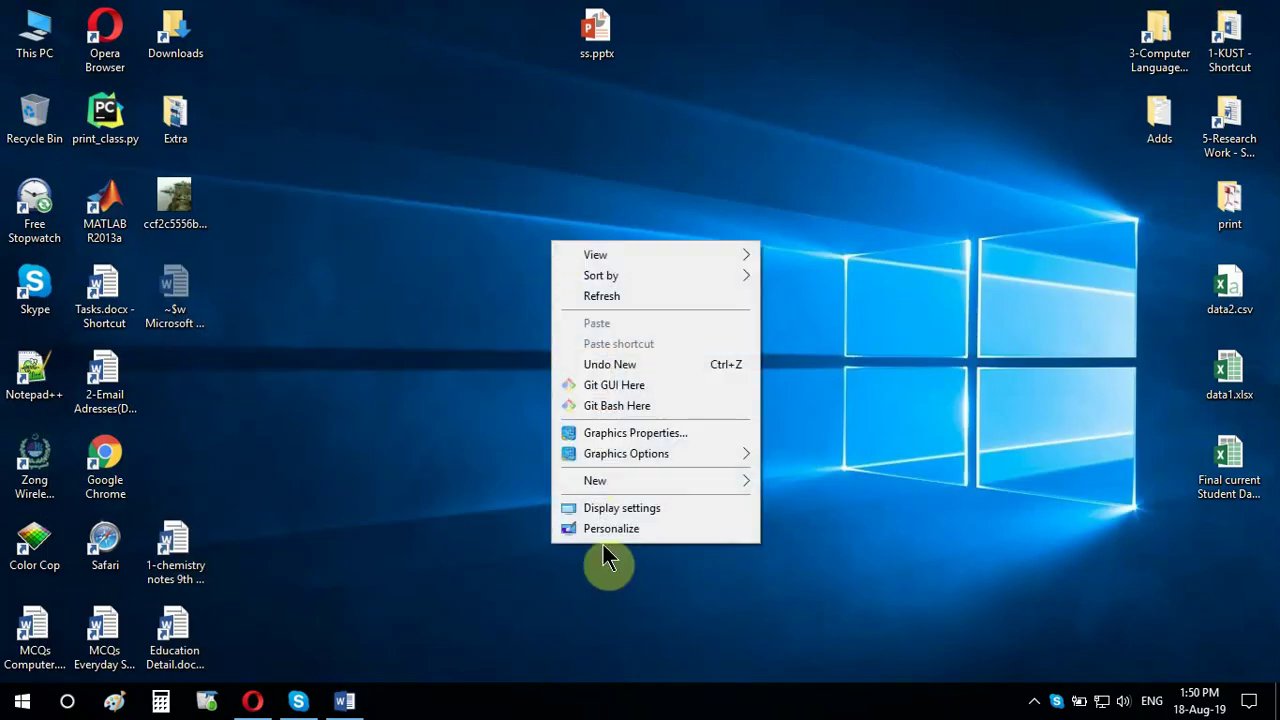
mouse_move(618, 477)
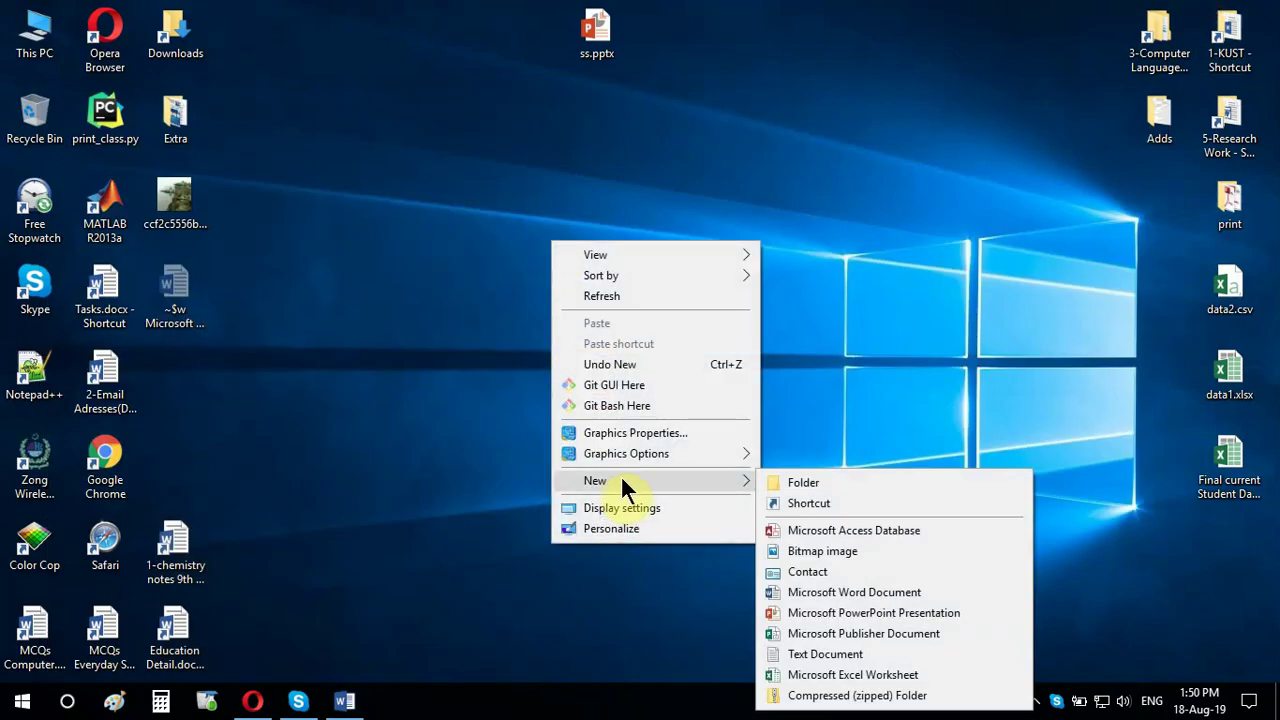
click(823, 675)
key(Return)
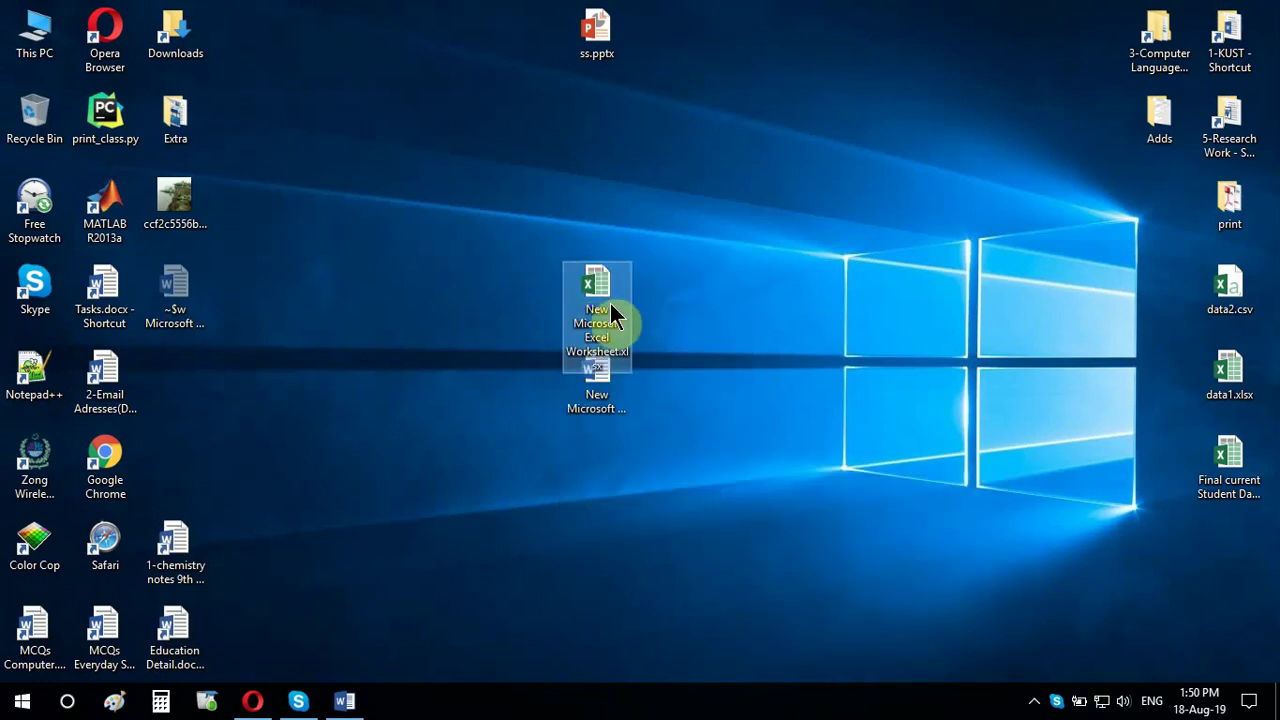
double_click(600, 310)
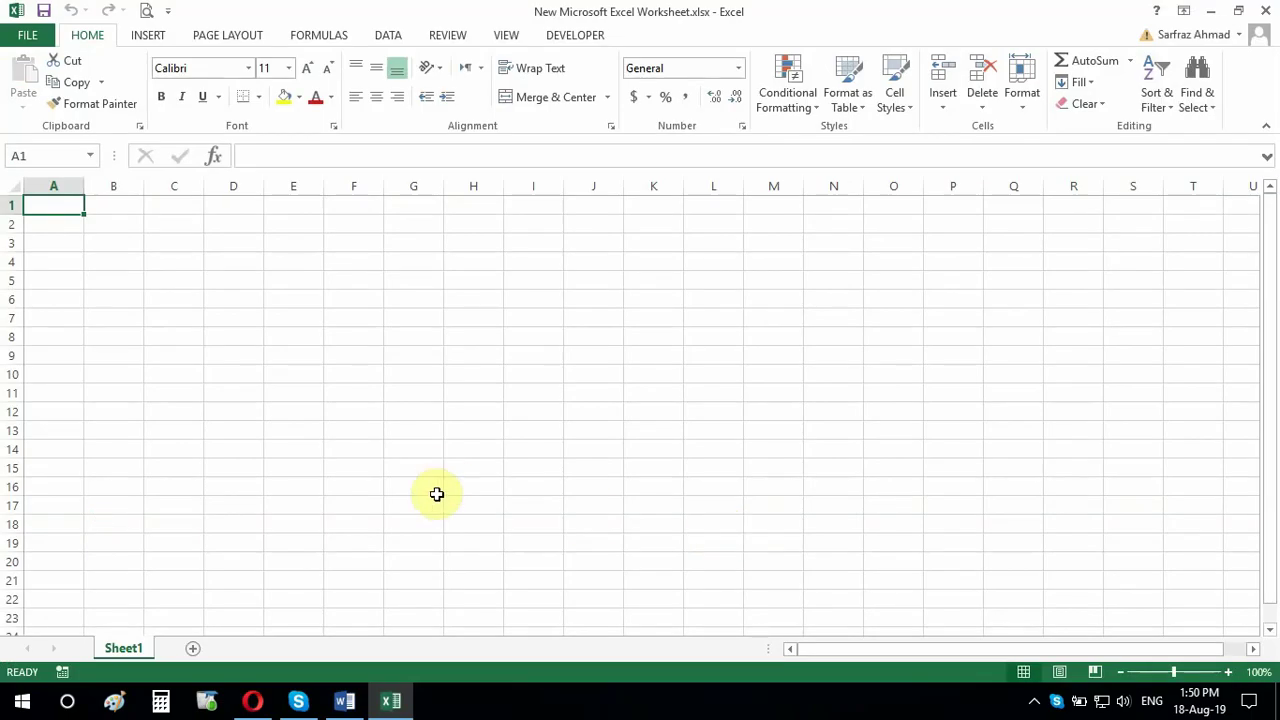
- Enter the sample person's name in English in cell H7
click(500, 317)
double_click(480, 320)
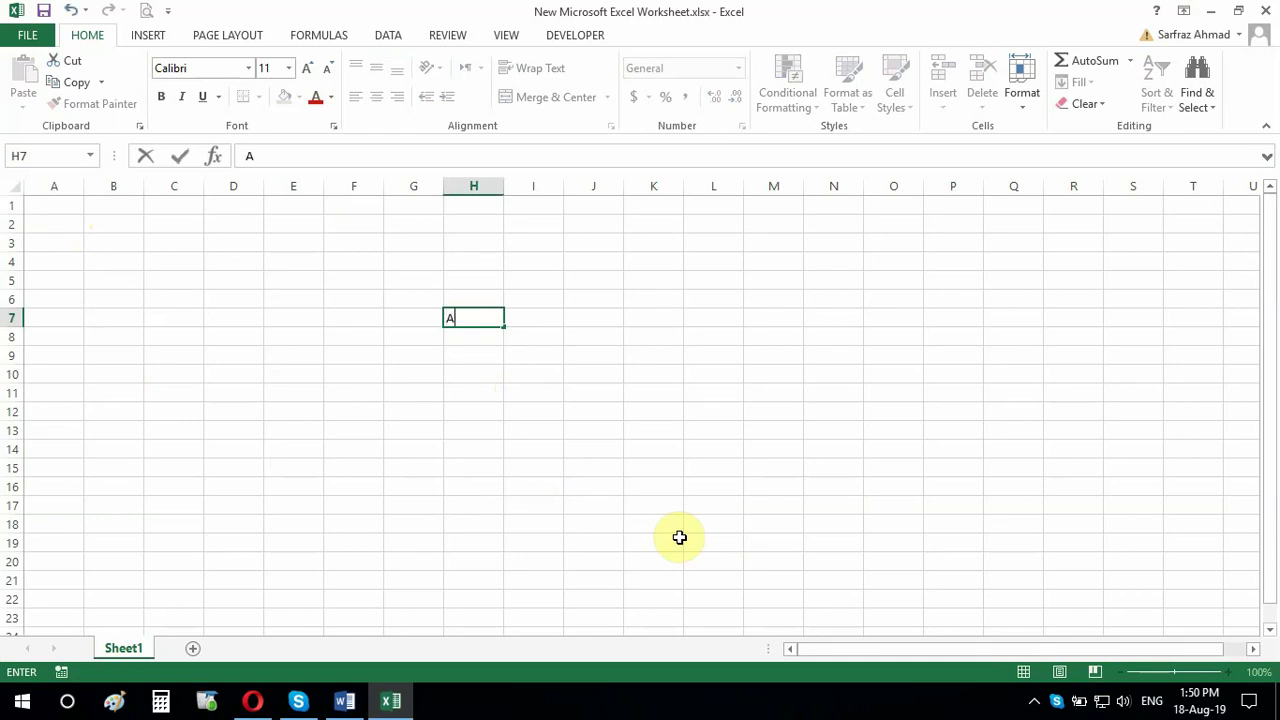
text(mad)
click(679, 538)
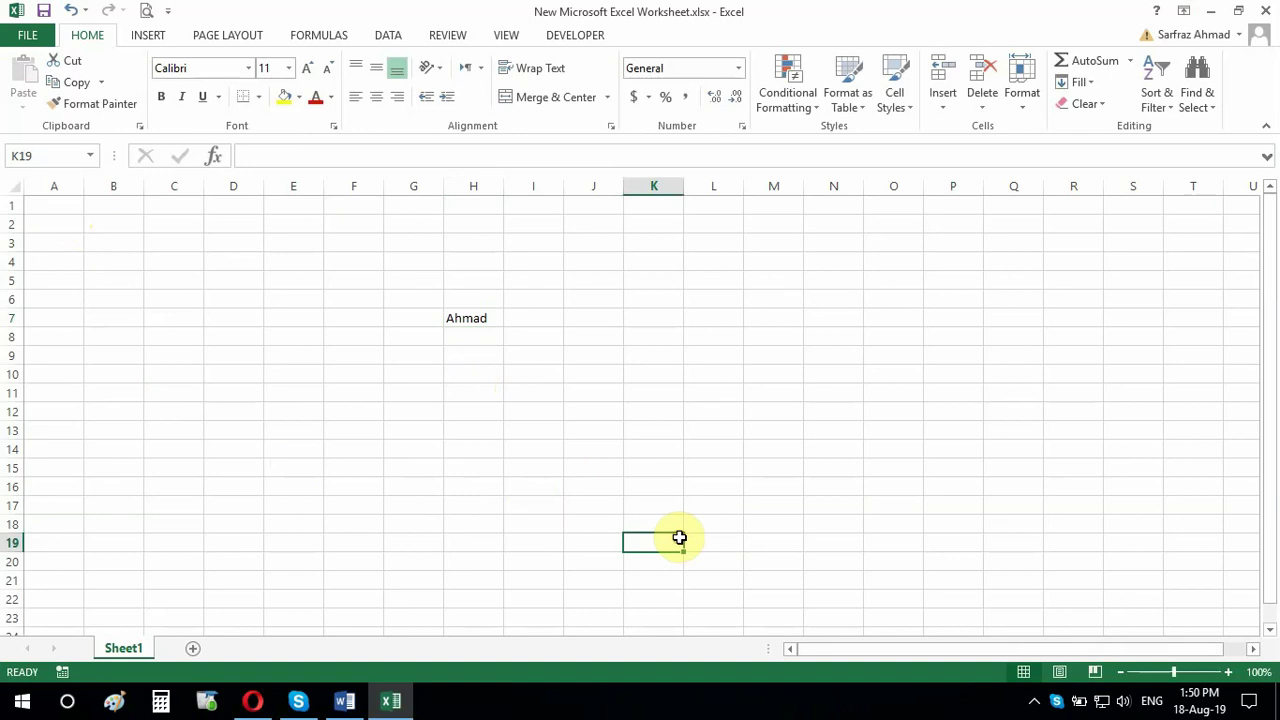
- Start editing cell I7 beside the English name and switch the keyboard language to Urdu
click(543, 317)
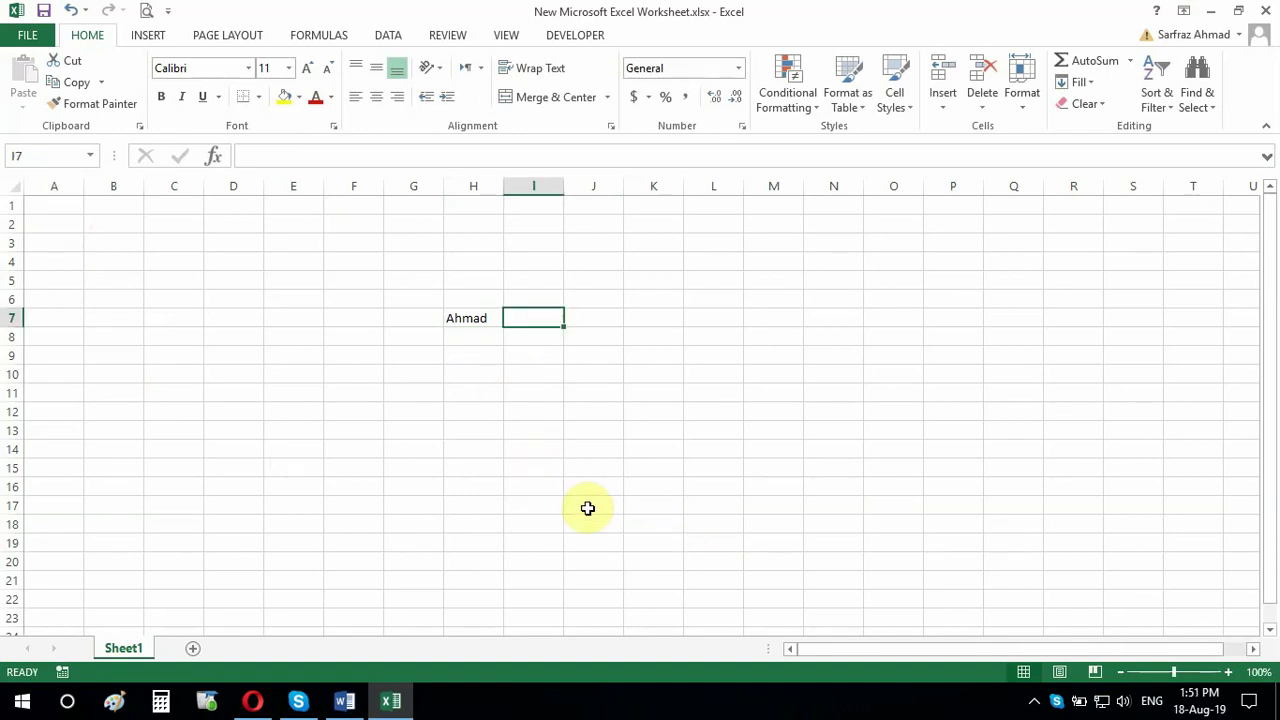
double_click(546, 318)
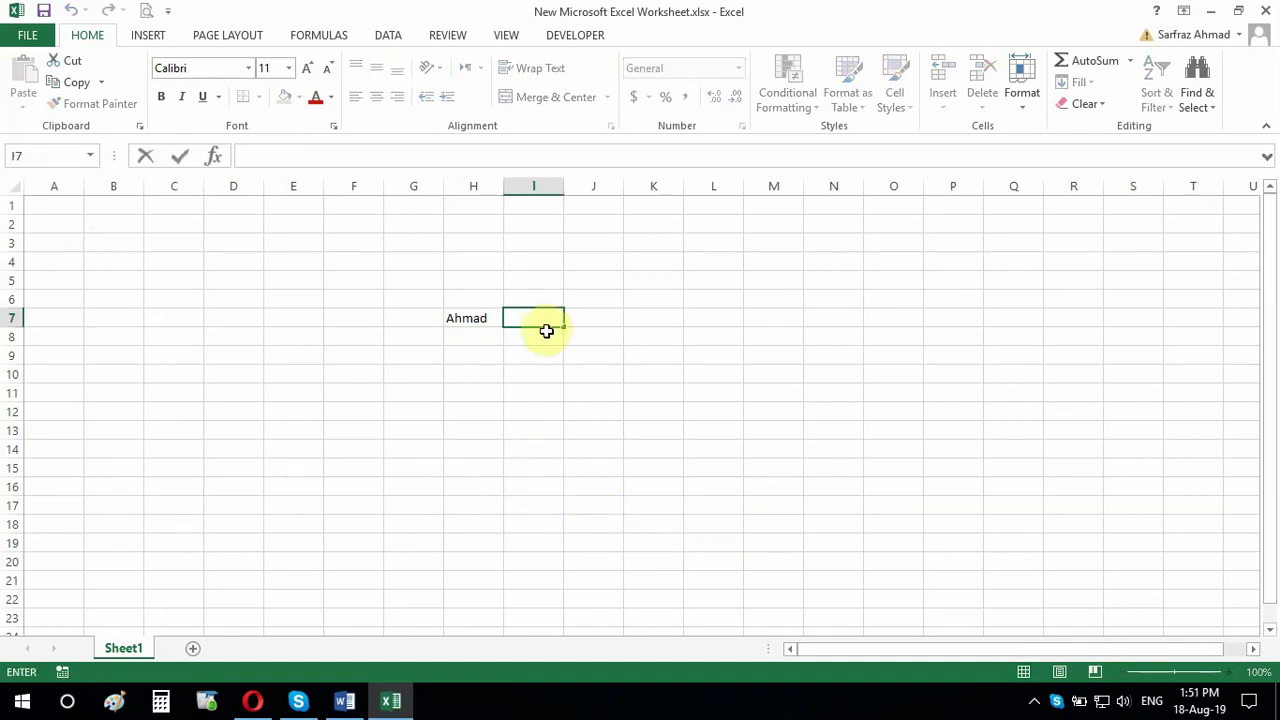
click(1152, 700)
click(1155, 605)
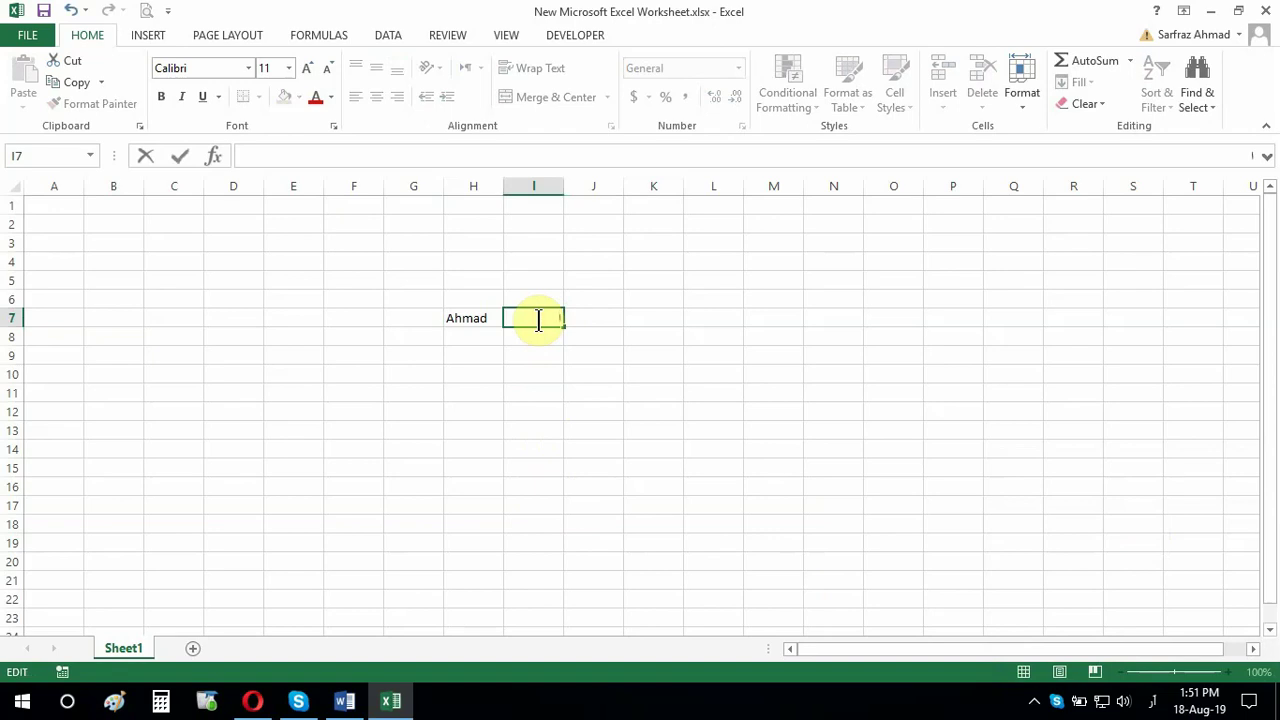
- Set the font for cell I7 to Jameel Noori Nastaleeq at size 20
click(247, 68)
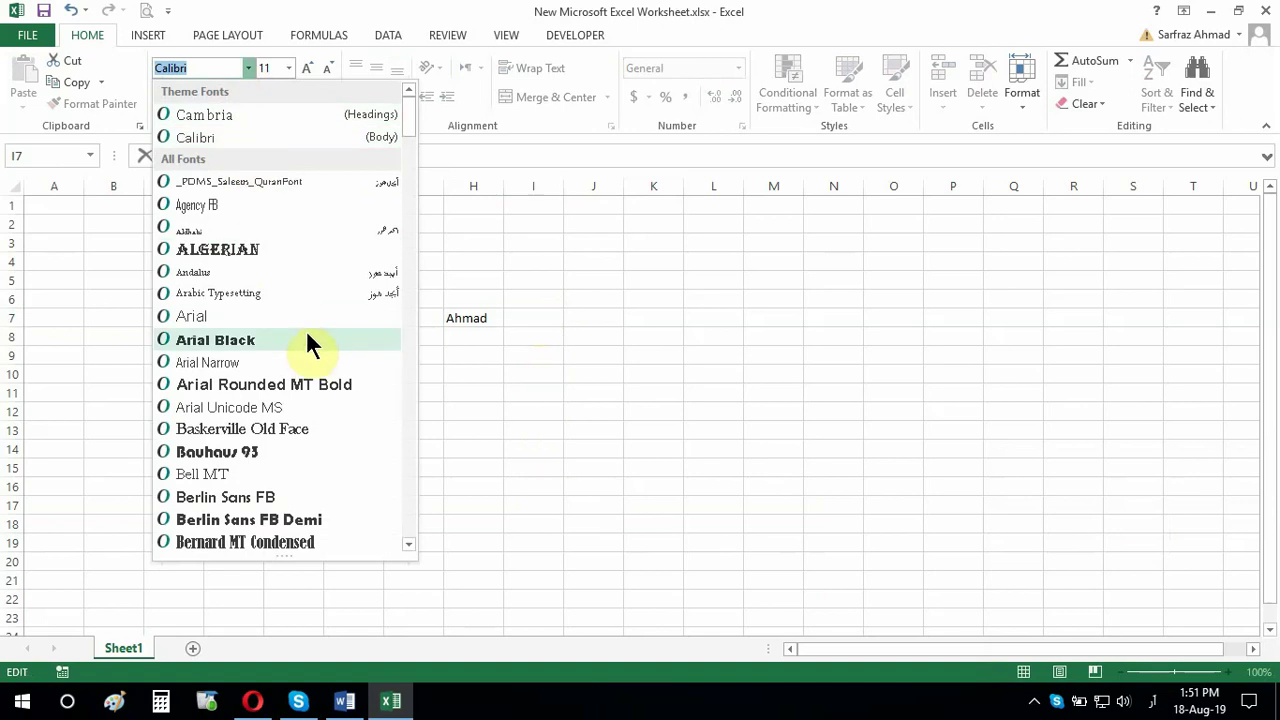
scroll(306, 373, down, 15)
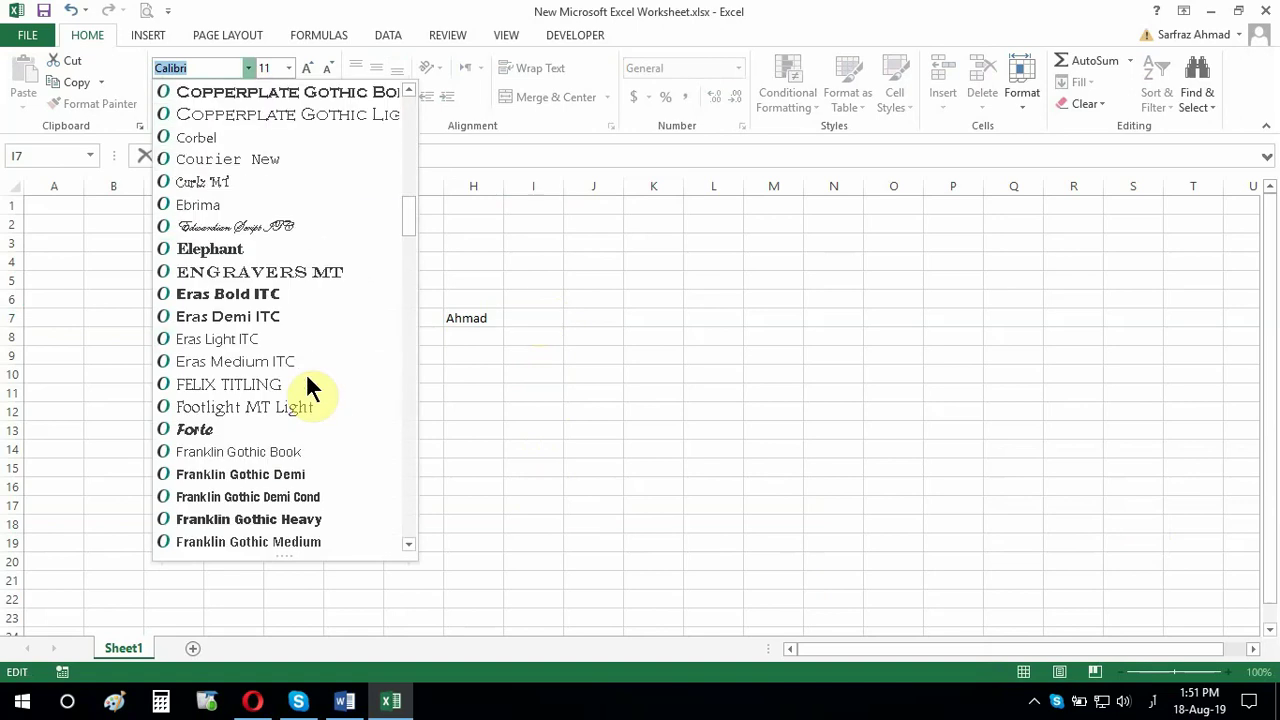
scroll(307, 380, down, 5)
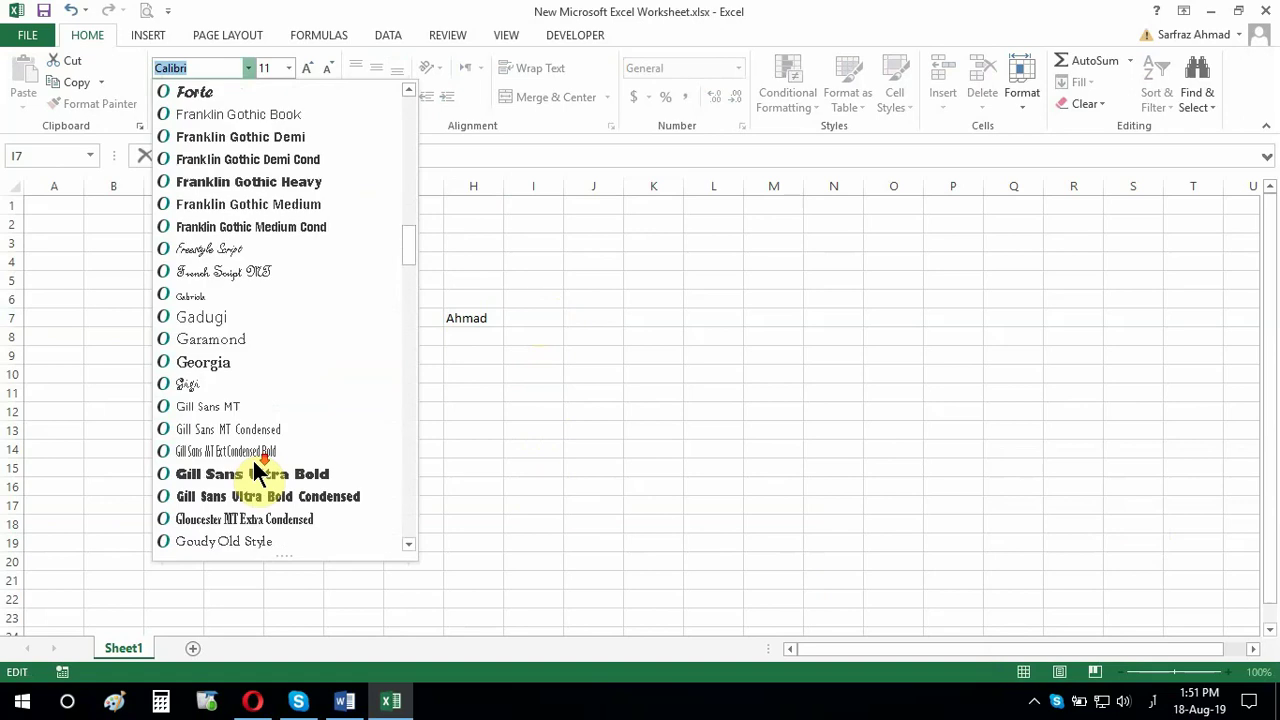
scroll(258, 472, down, 8)
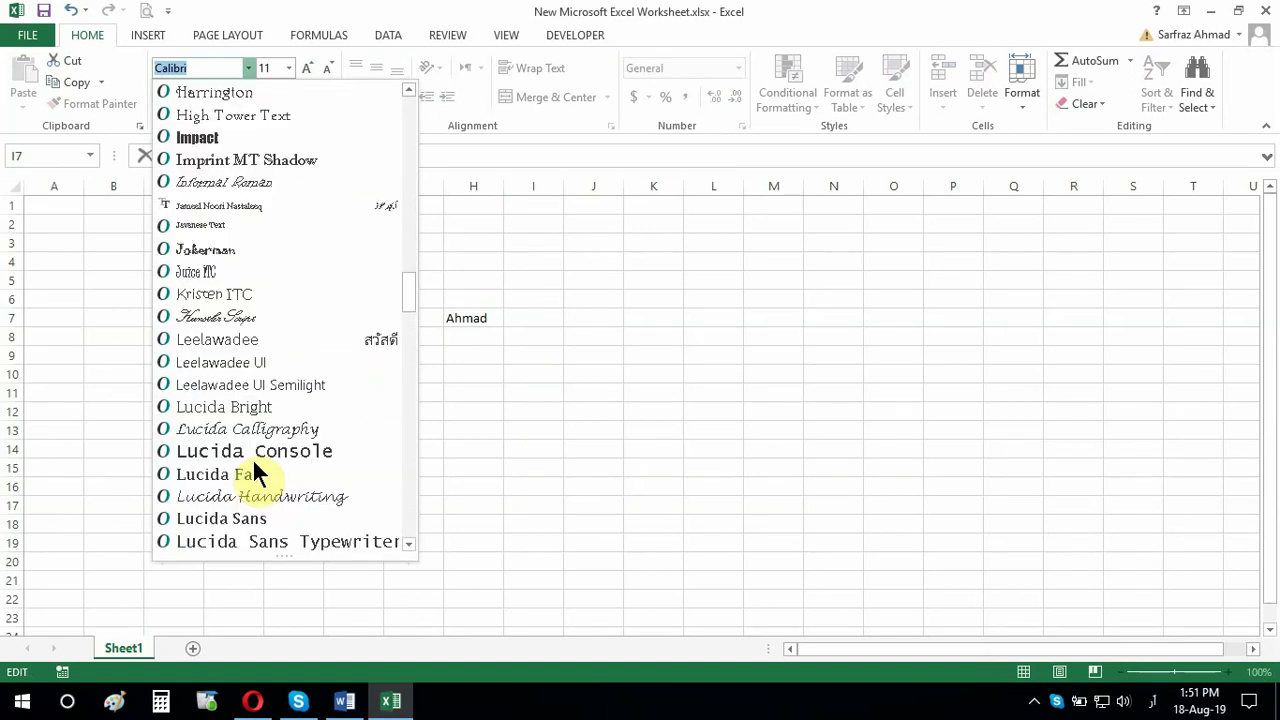
click(263, 207)
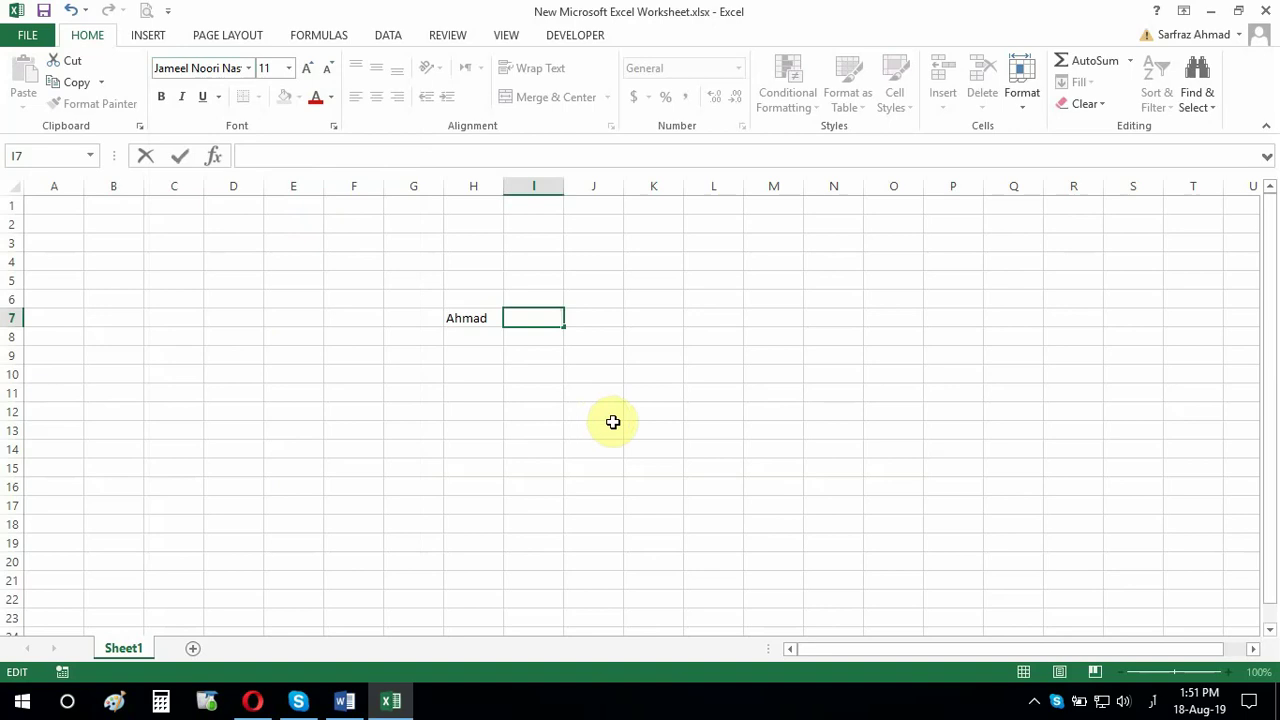
click(305, 73)
click(305, 73)
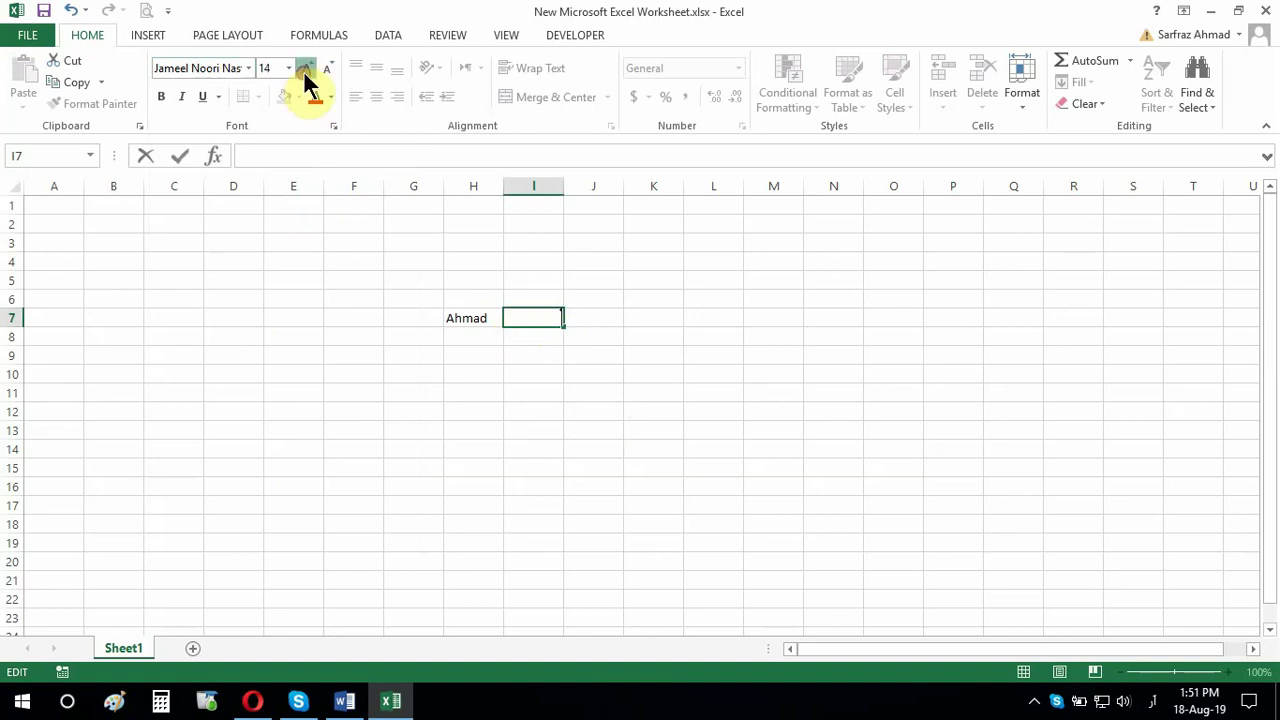
click(305, 73)
click(305, 73)
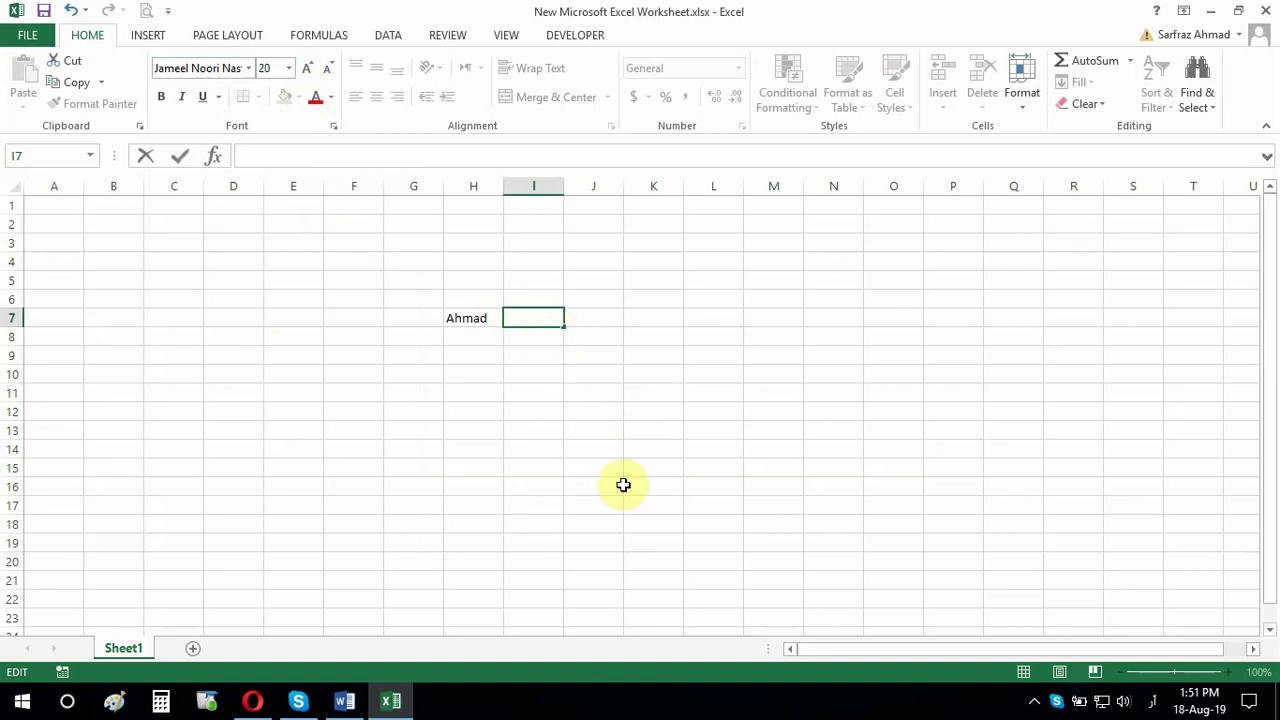
- Enter the sample person's name in Urdu in cell I7
text(احمد)
click(540, 402)
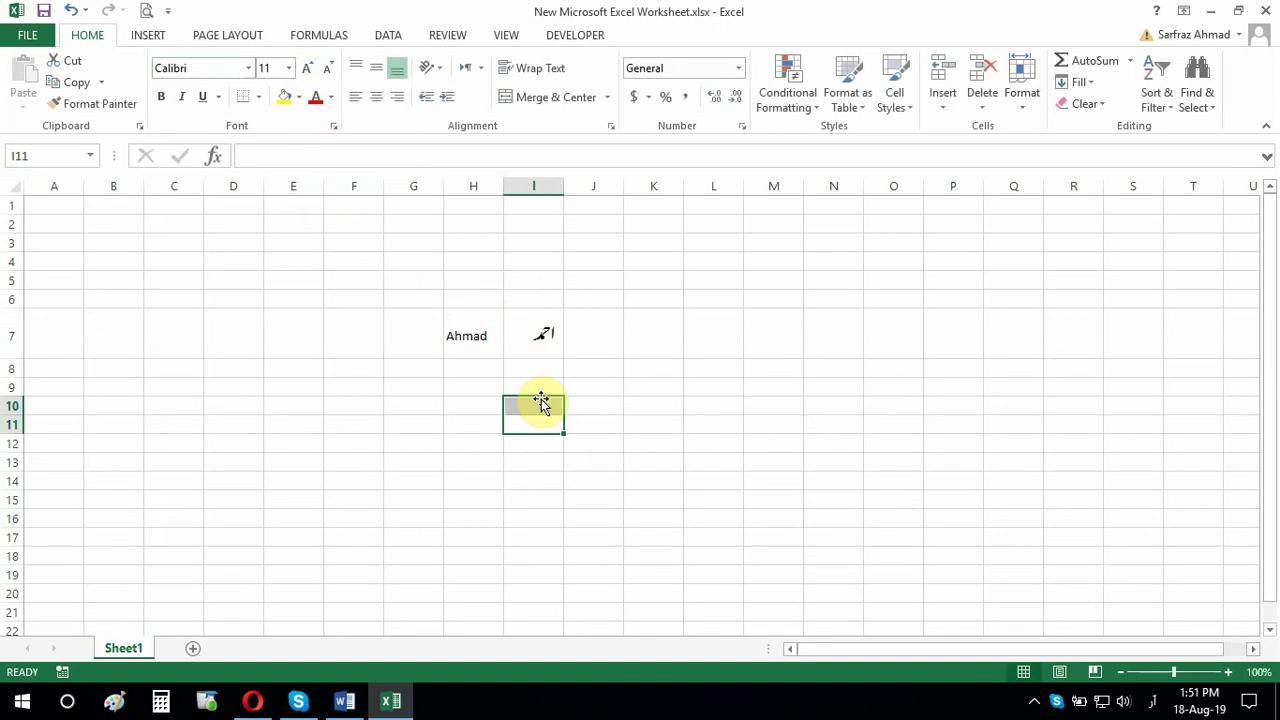
click(541, 341)
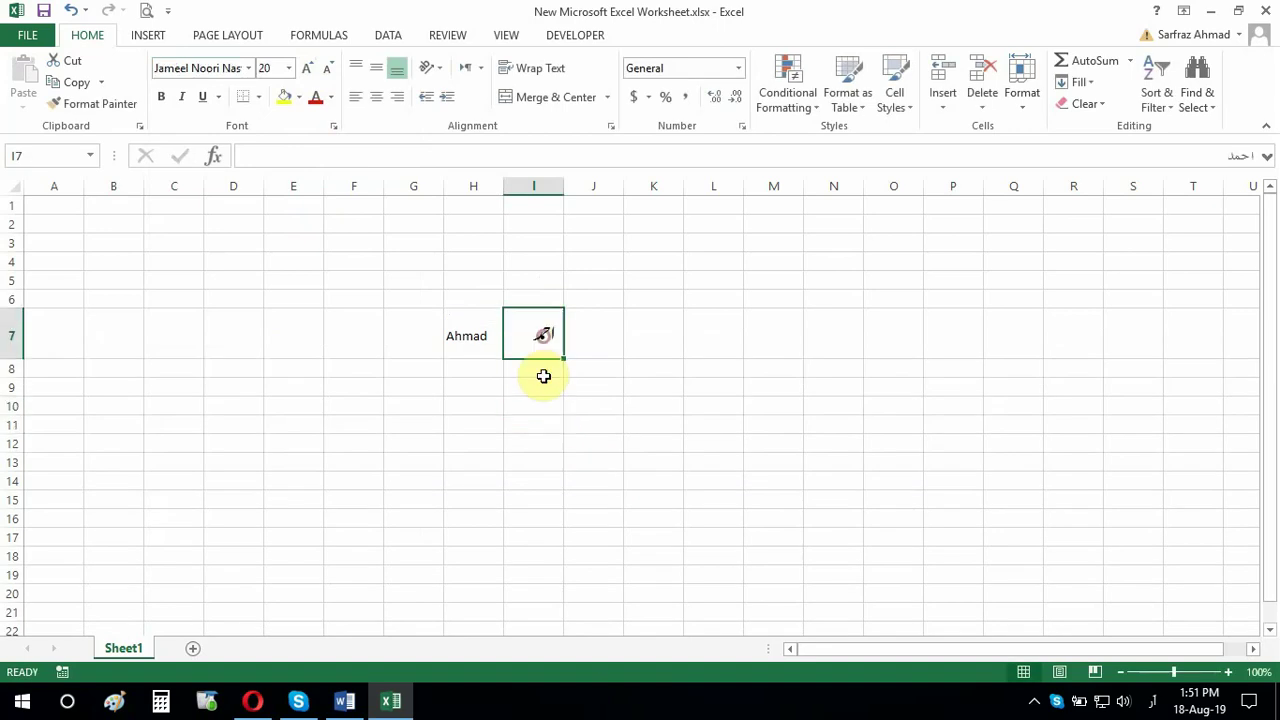
click(468, 352)
- Increase the font size of the Urdu name in cell I7 to 26
click(545, 345)
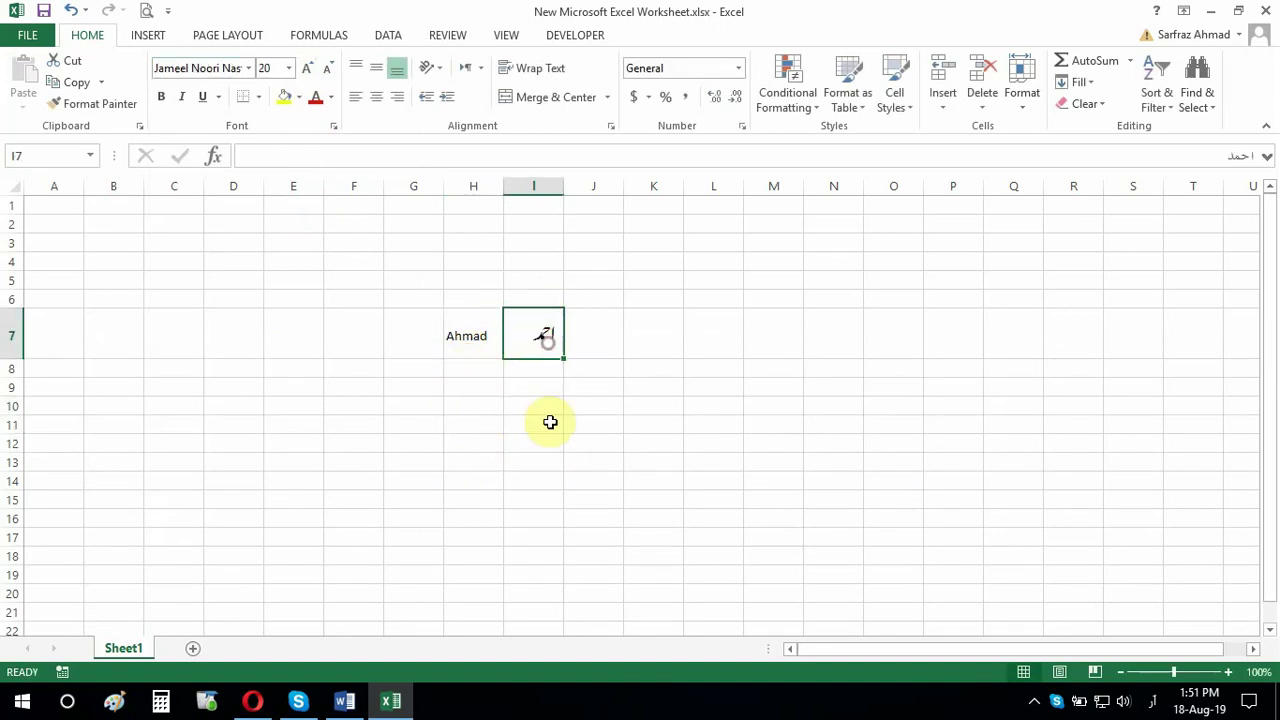
click(308, 69)
click(308, 69)
click(308, 69)
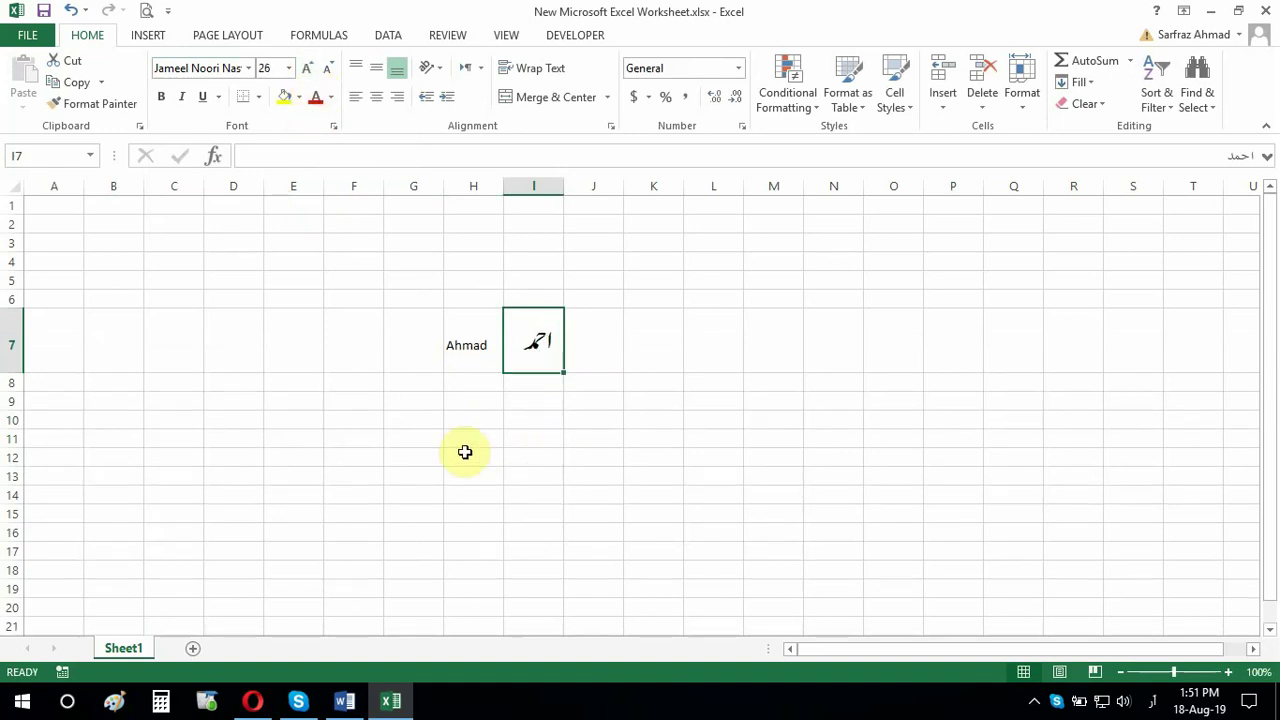
- Increase the font size of the English name in cell H7 to 18 and autofit column H's width
click(470, 355)
click(307, 70)
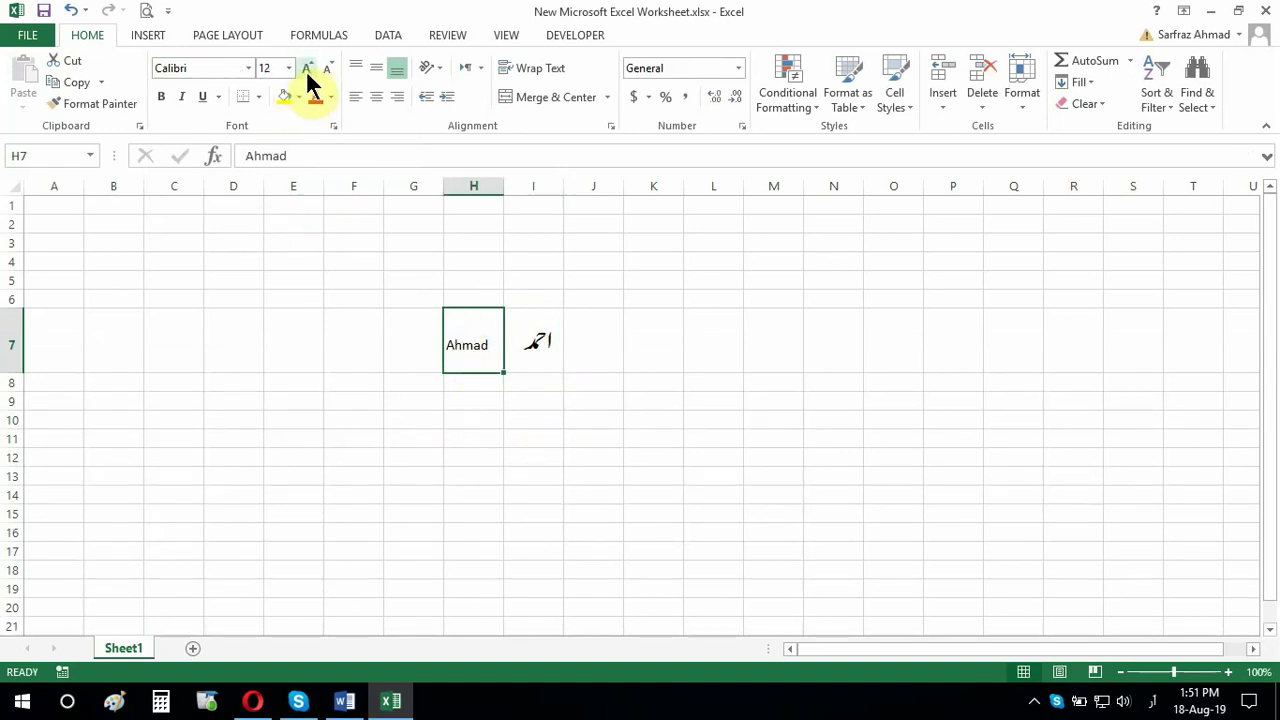
click(307, 70)
click(307, 70)
click(308, 70)
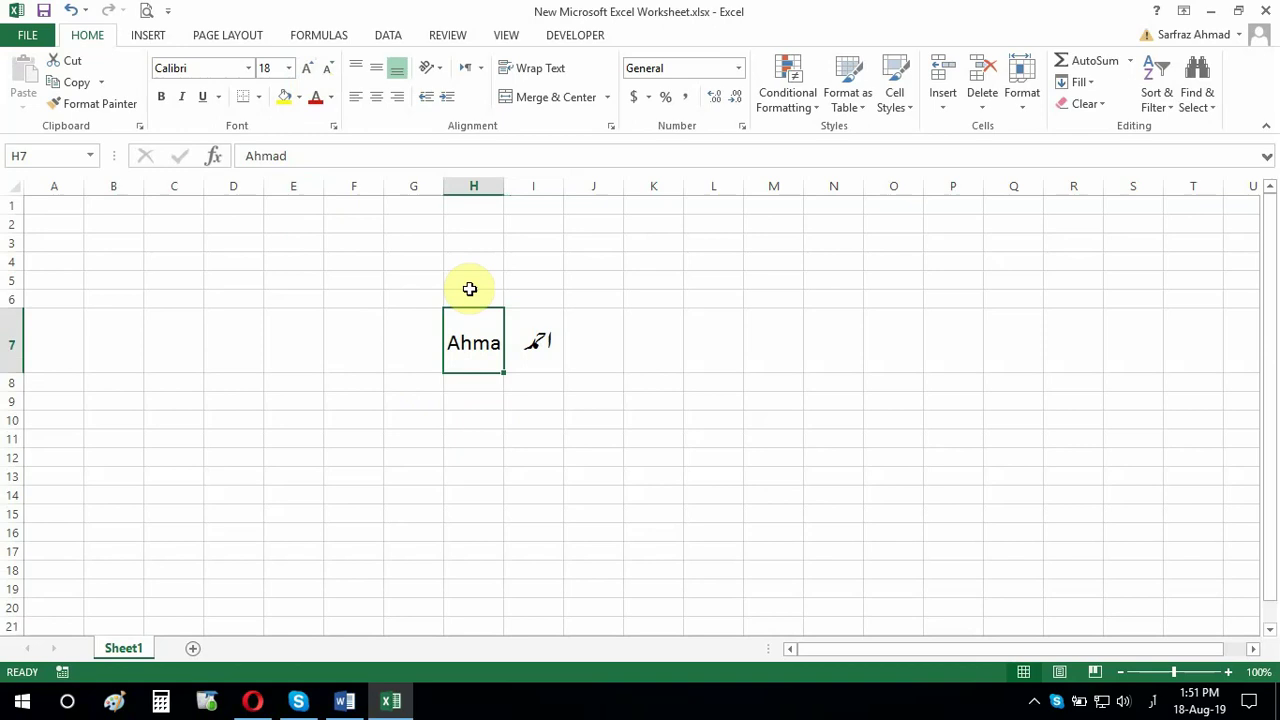
double_click(504, 186)
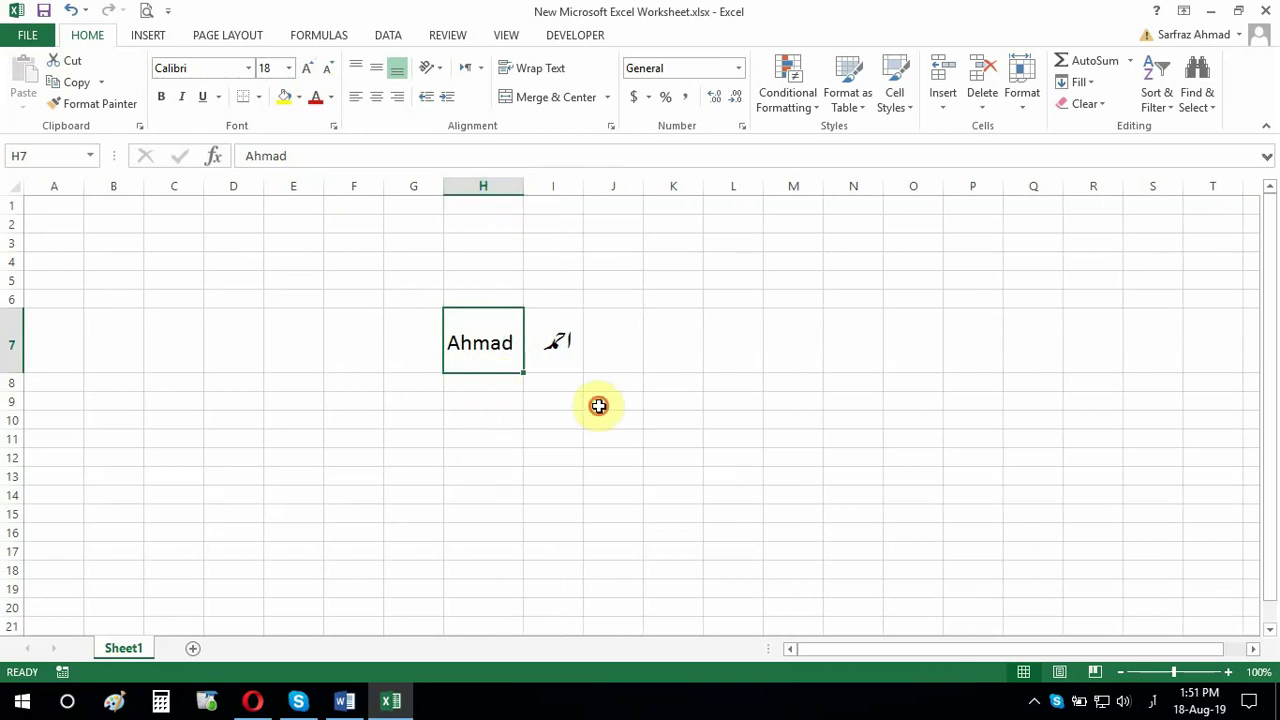
click(598, 404)
click(490, 343)
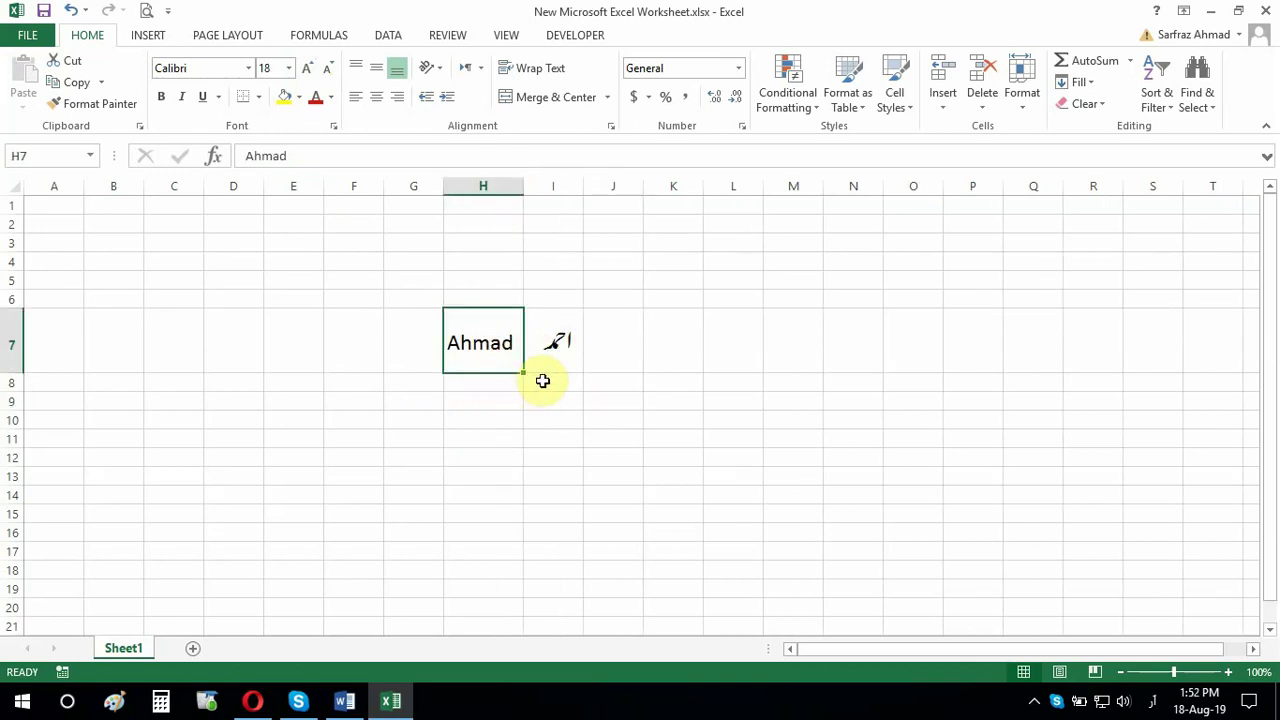
click(576, 342)
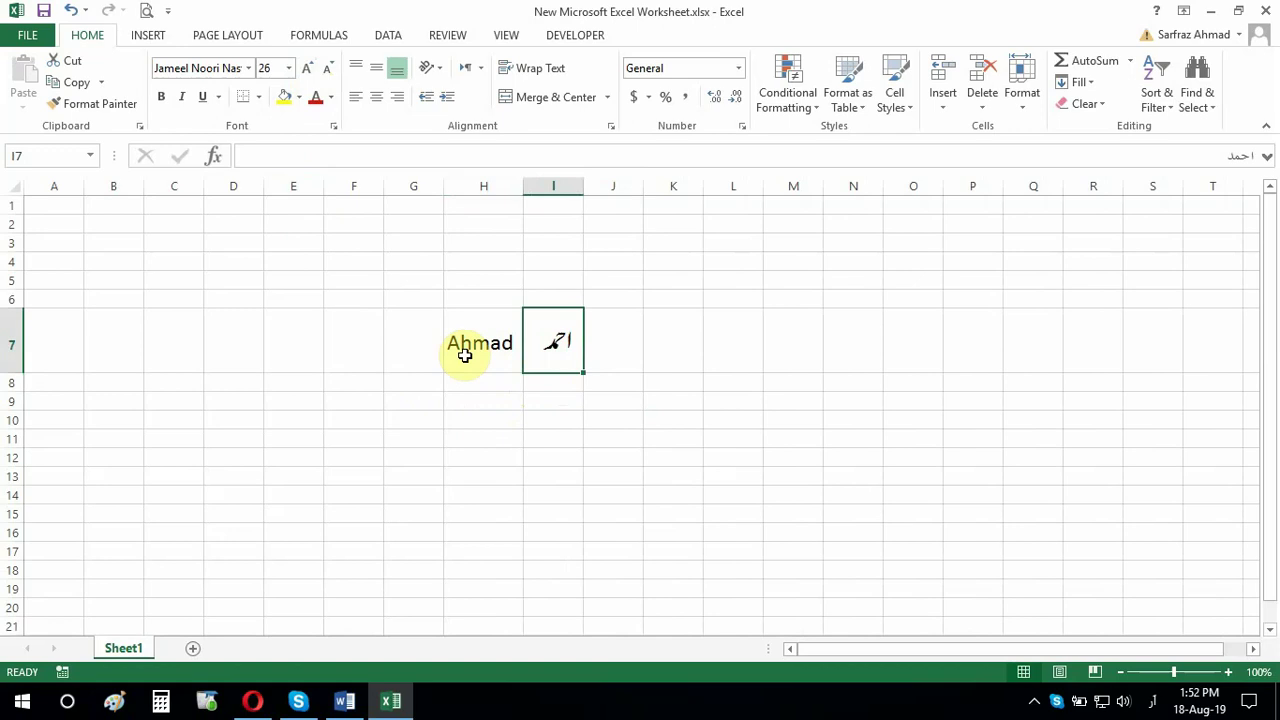
click(465, 356)
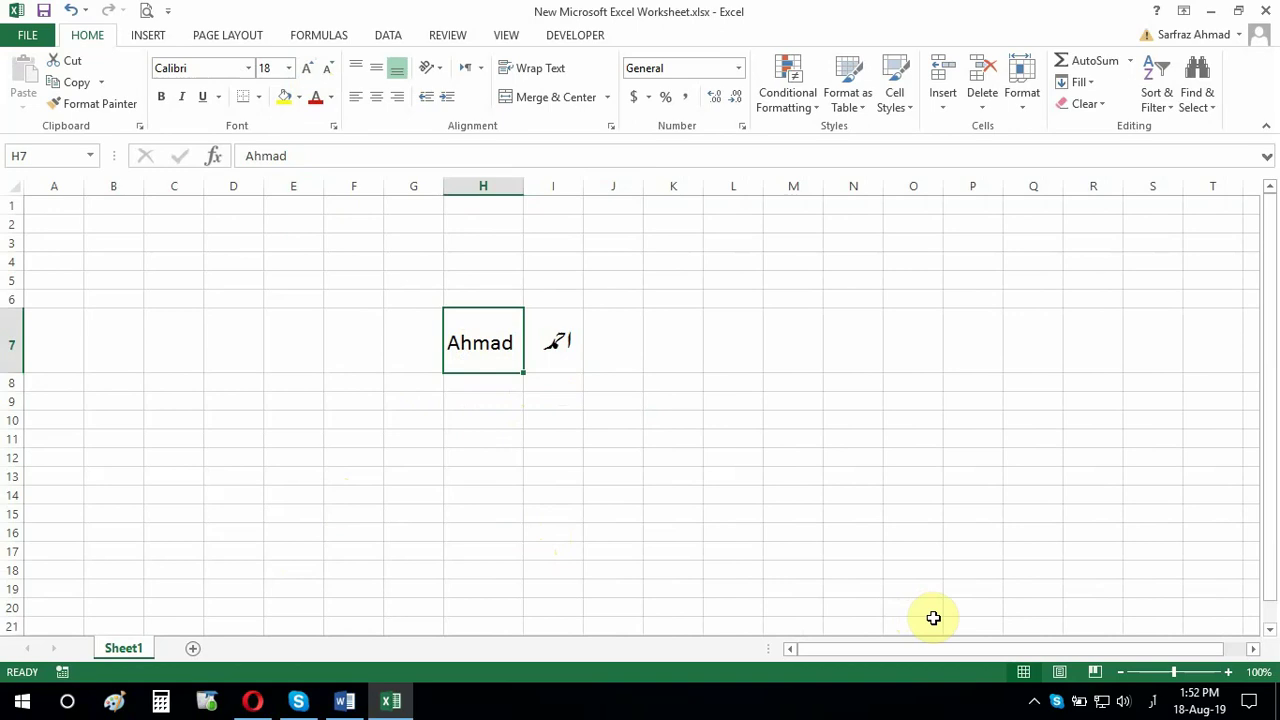
- Close the Excel workbook, switch to the Opera browser and open a new tab
click(1265, 22)
click(663, 378)
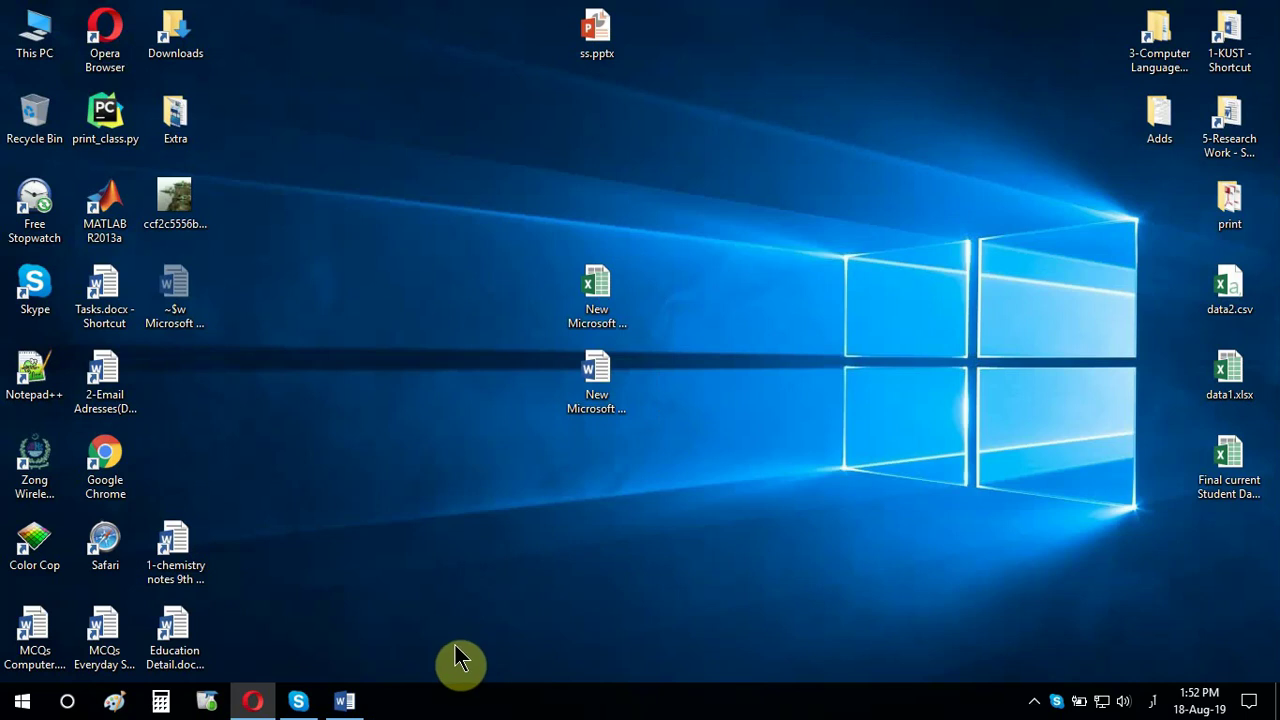
click(252, 700)
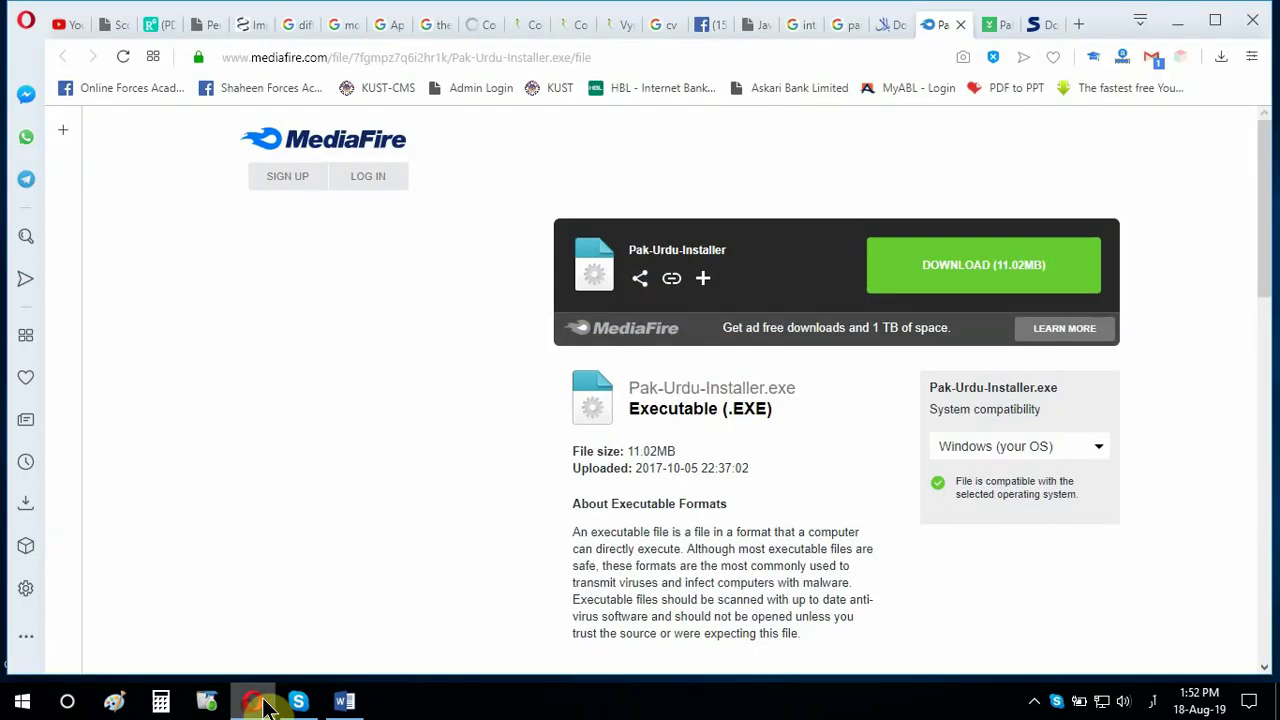
click(1080, 25)
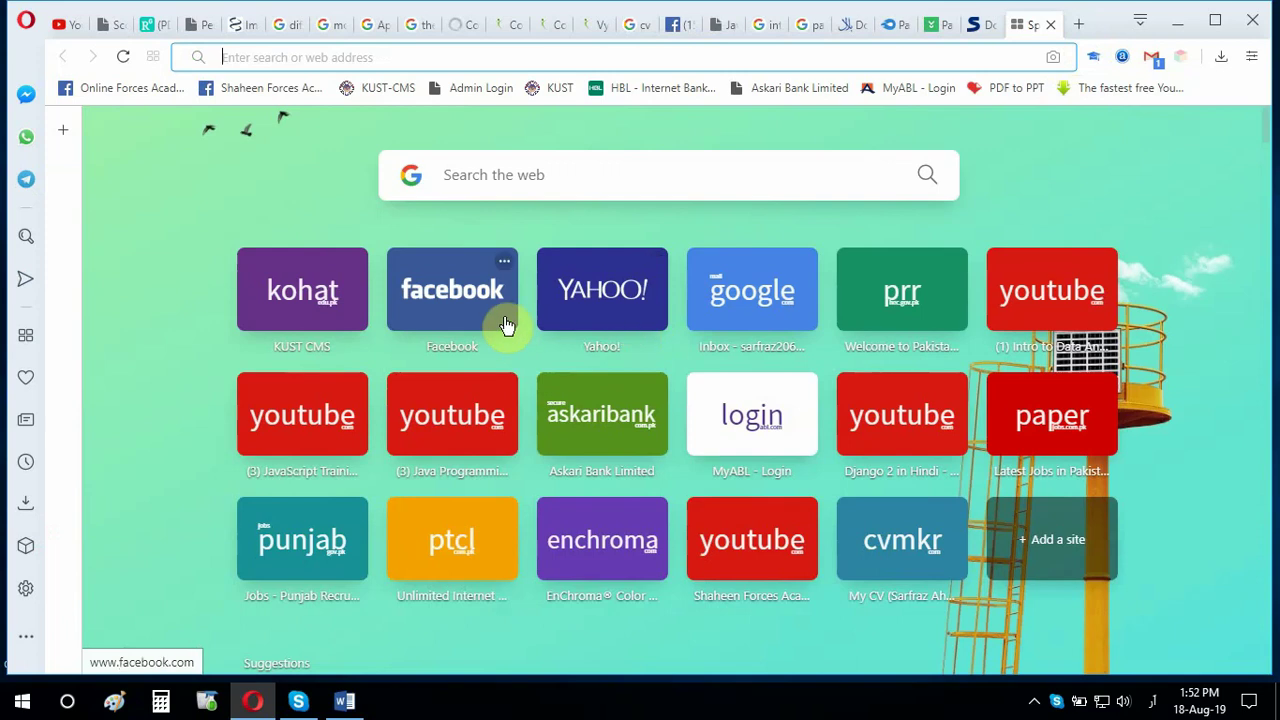
click(511, 180)
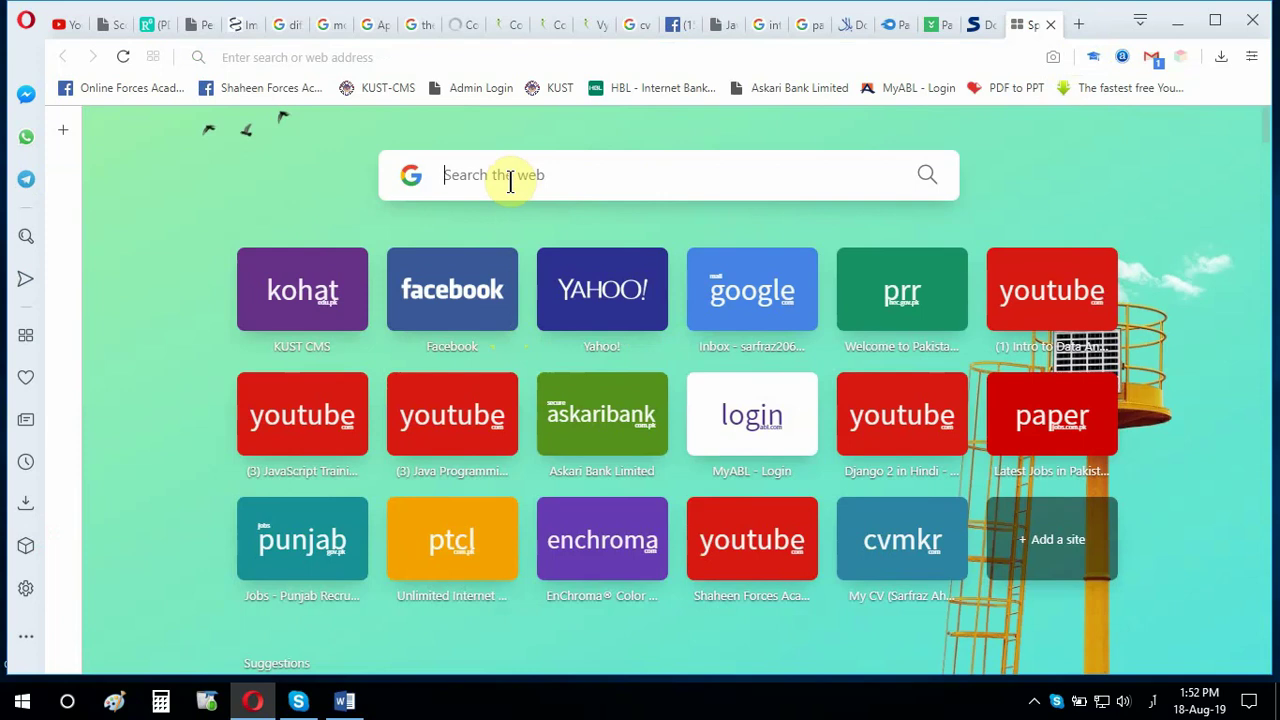
text(فرعع)
key(BackSpace)
key(BackSpace)
key(BackSpace)
key(BackSpace)
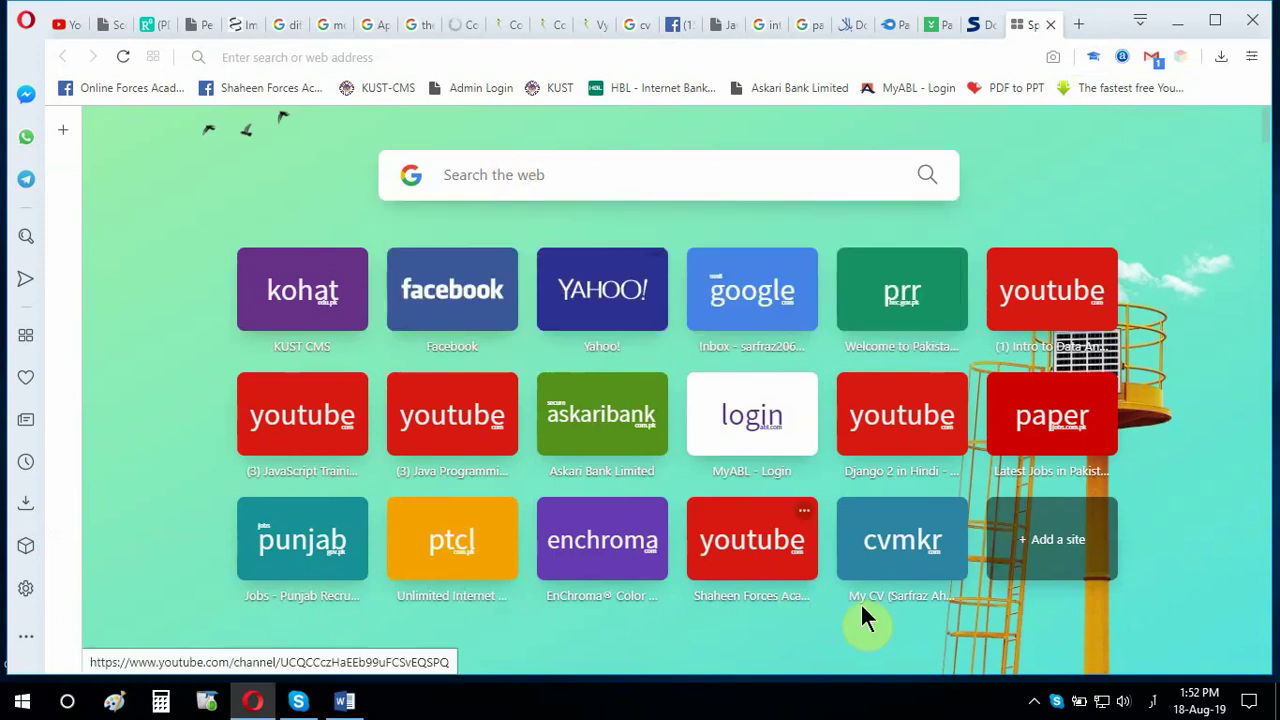
- Switch the keyboard language to English and search the web for "free pak urdu installer"
click(1153, 700)
click(1115, 497)
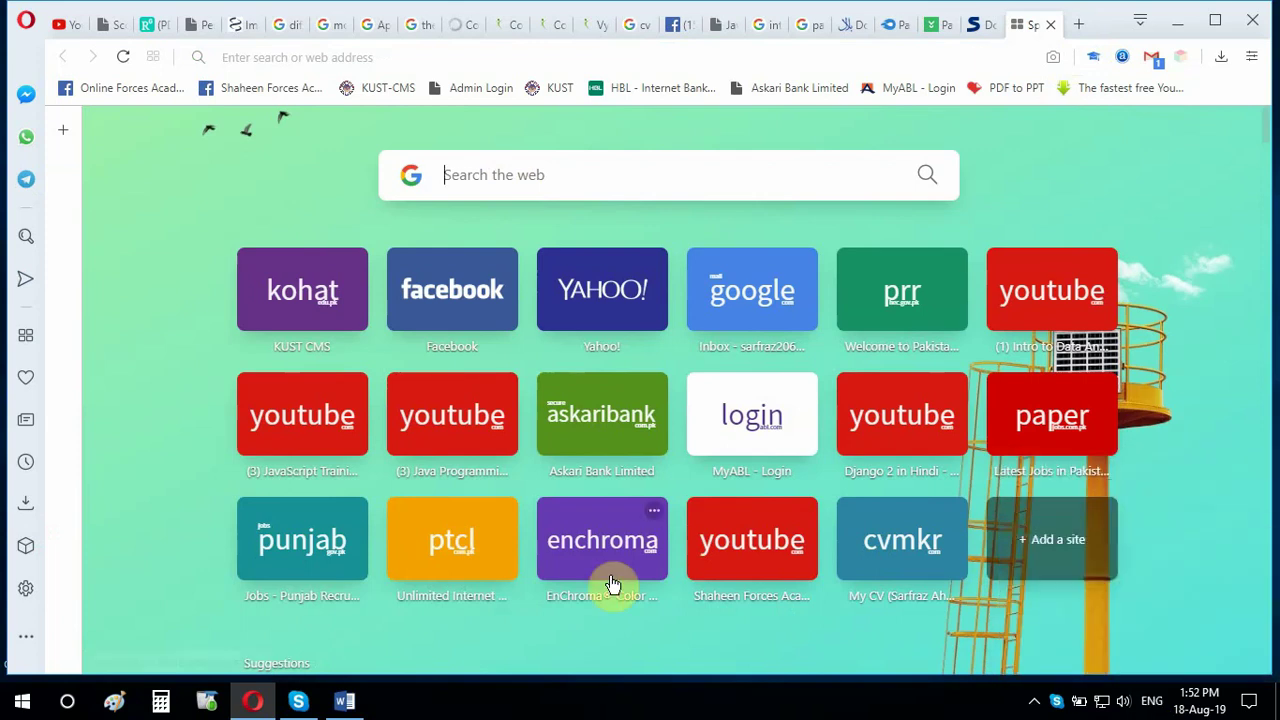
click(459, 174)
text(free )
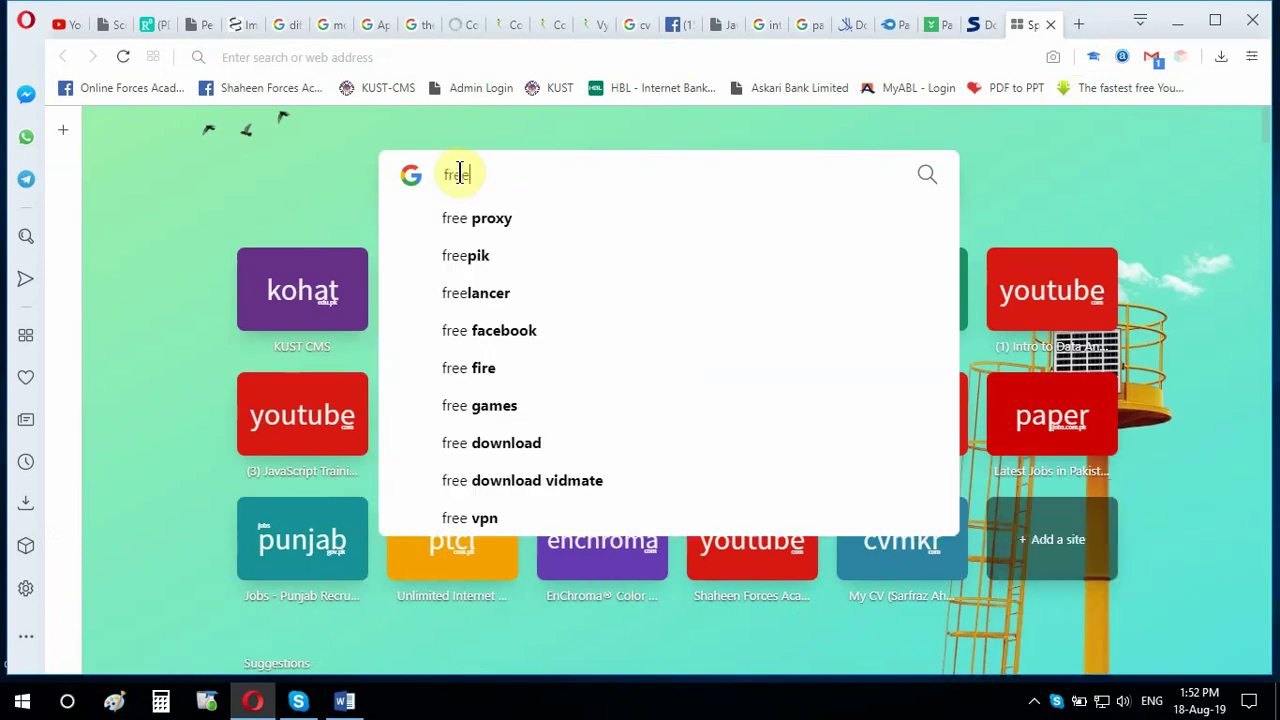
text(p)
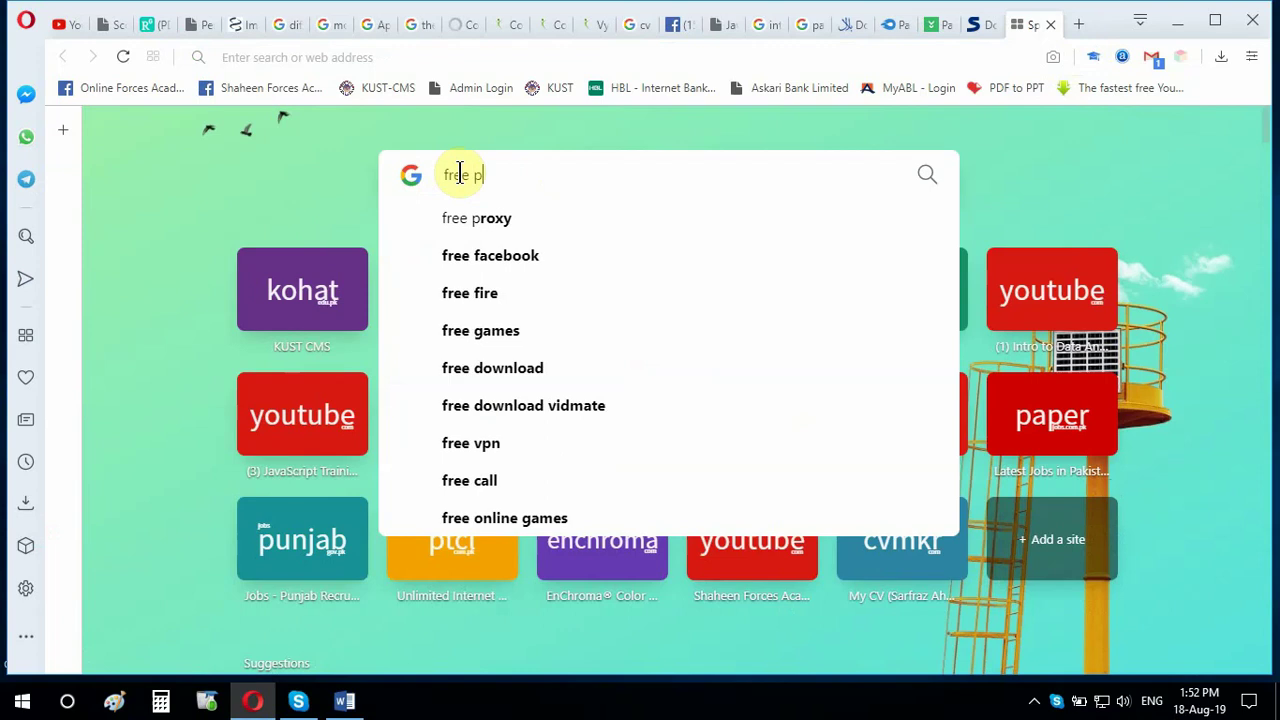
text(ak urd)
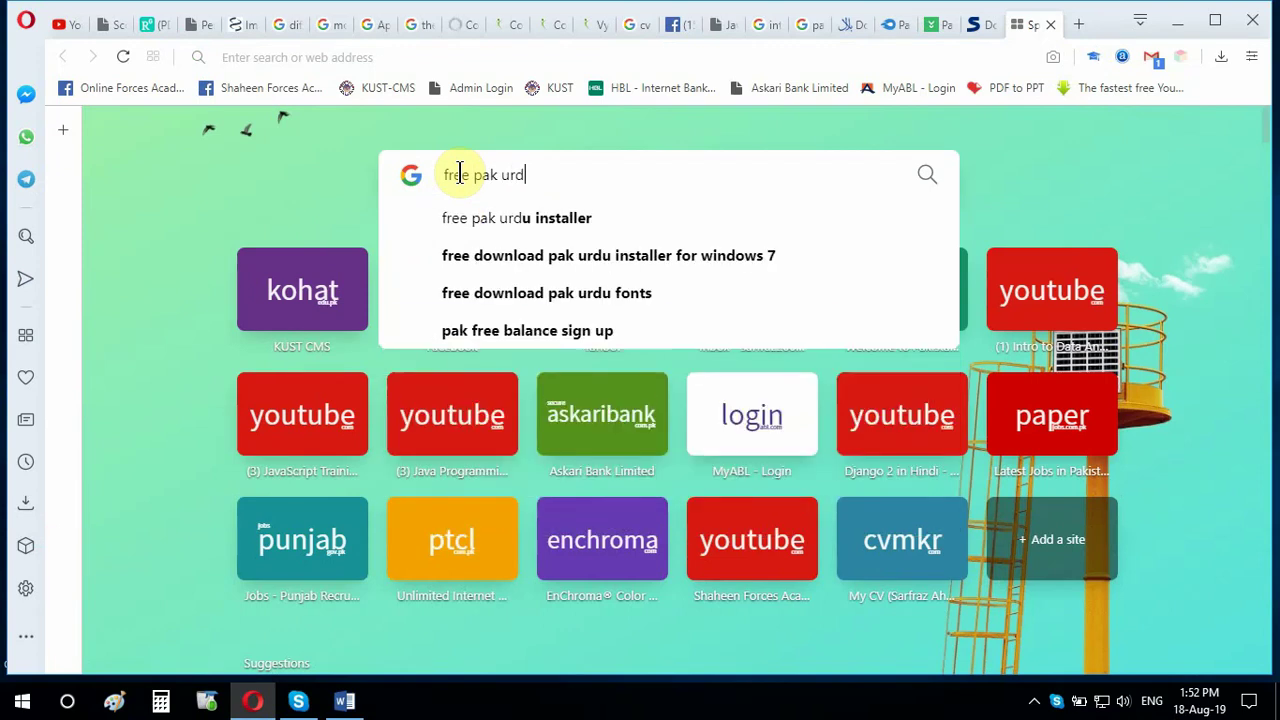
text(u inst)
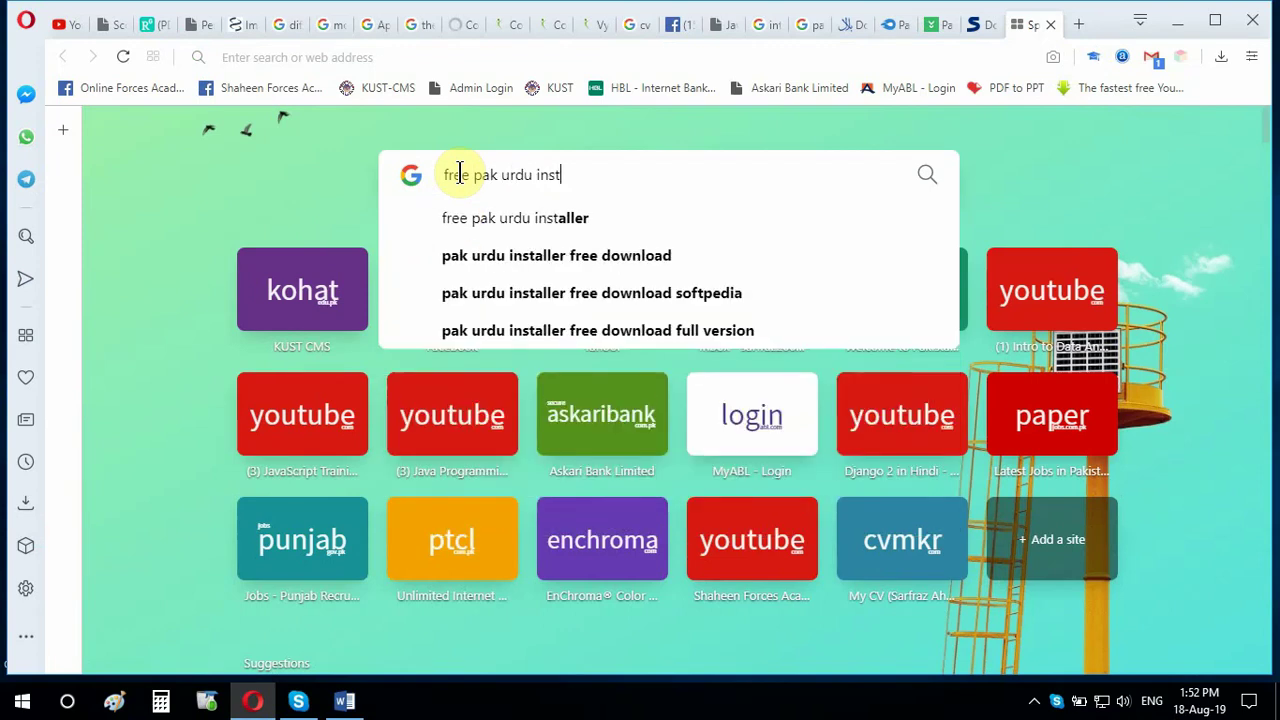
text(aller)
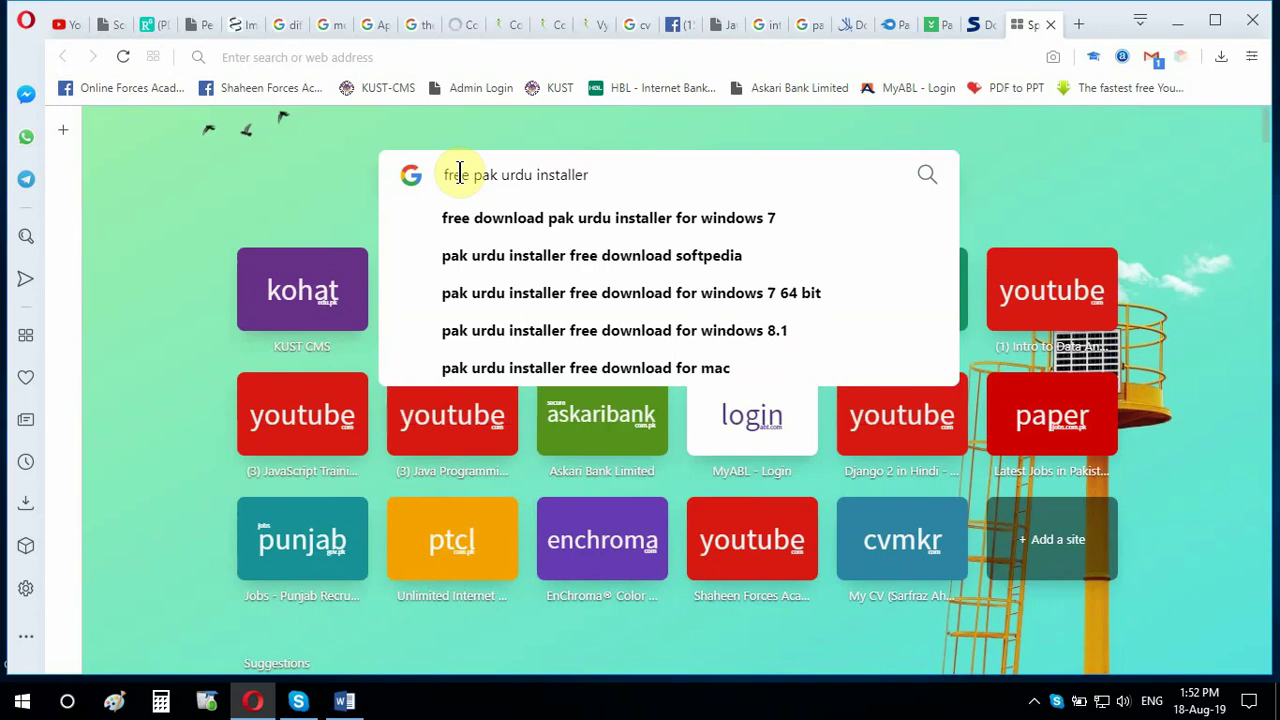
key(Return)
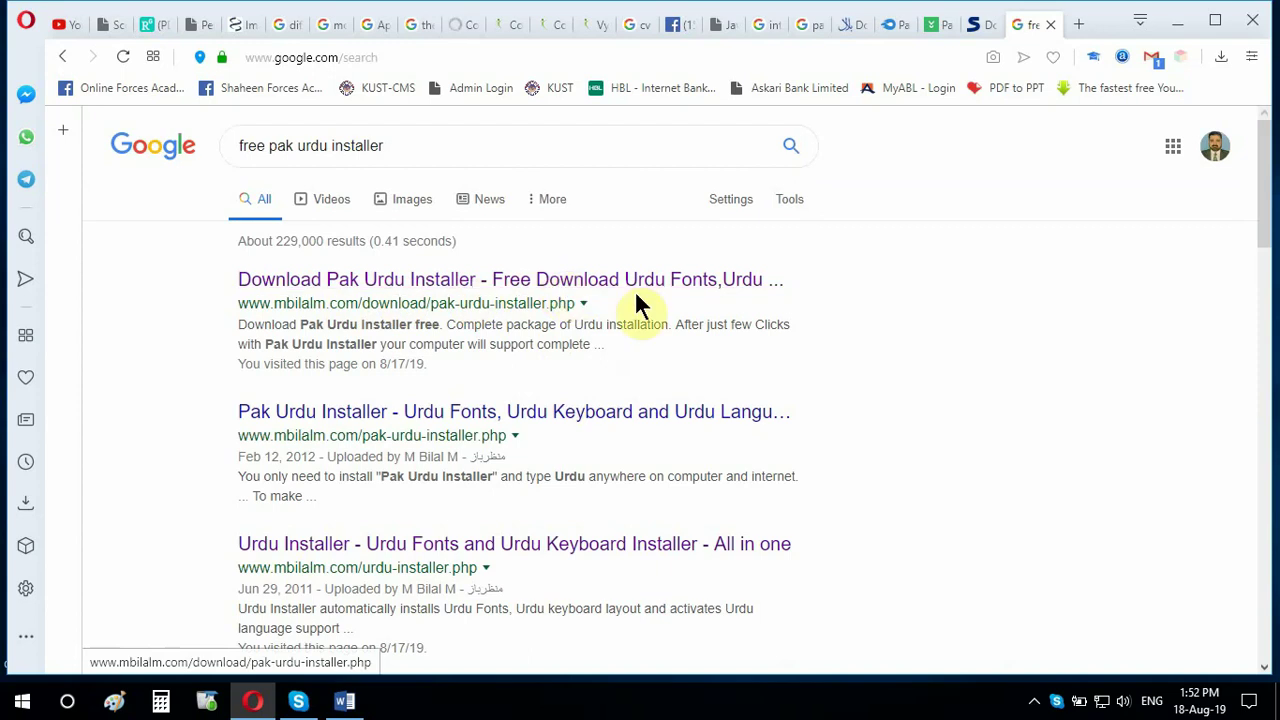
- Open the Pak Urdu Installer download page on mbilalm.com and start downloading the .exe version from MediaFire
click(737, 289)
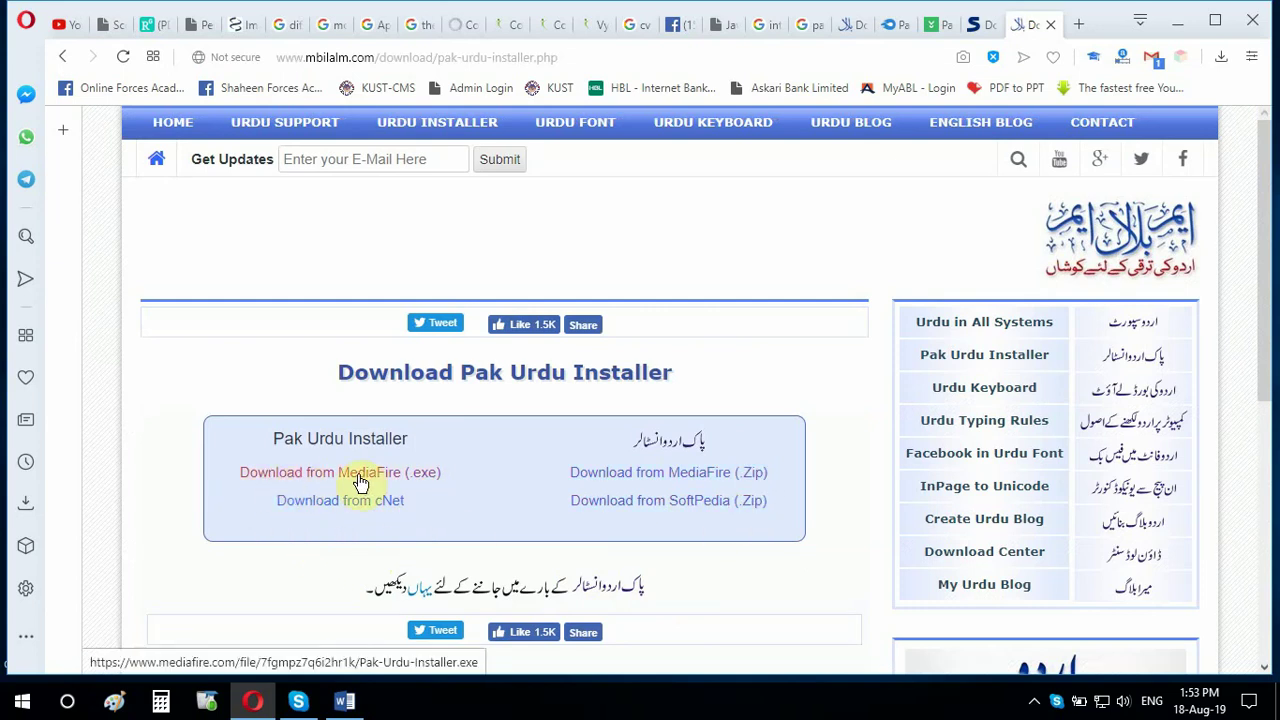
click(403, 478)
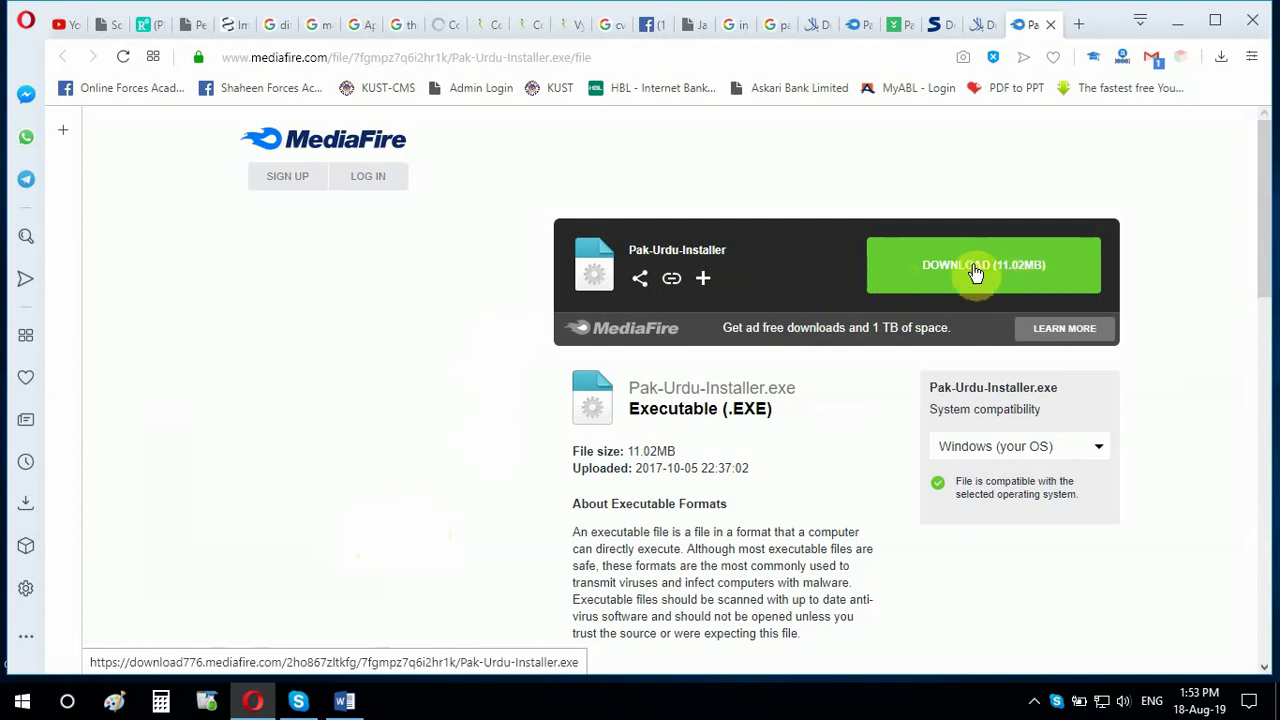
click(935, 265)
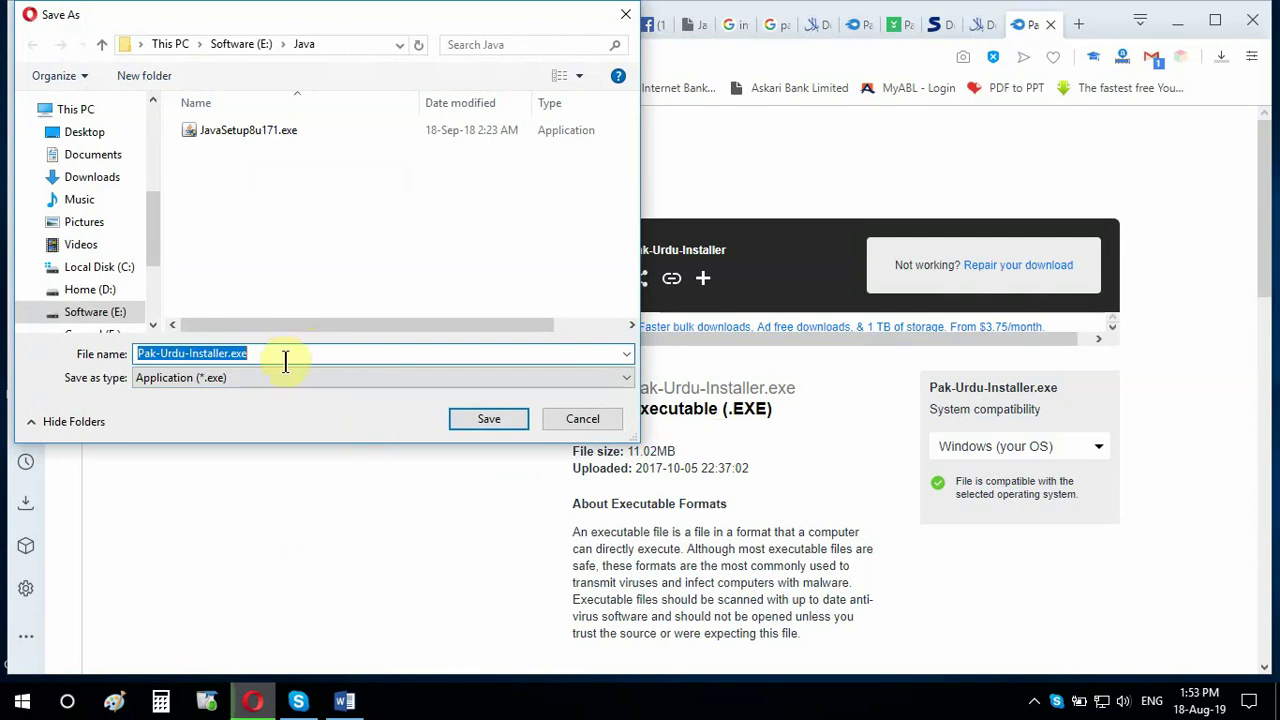
- Save the download to the Desktop as Pak-Urdu-Installer.exe
drag(154, 251, 151, 143)
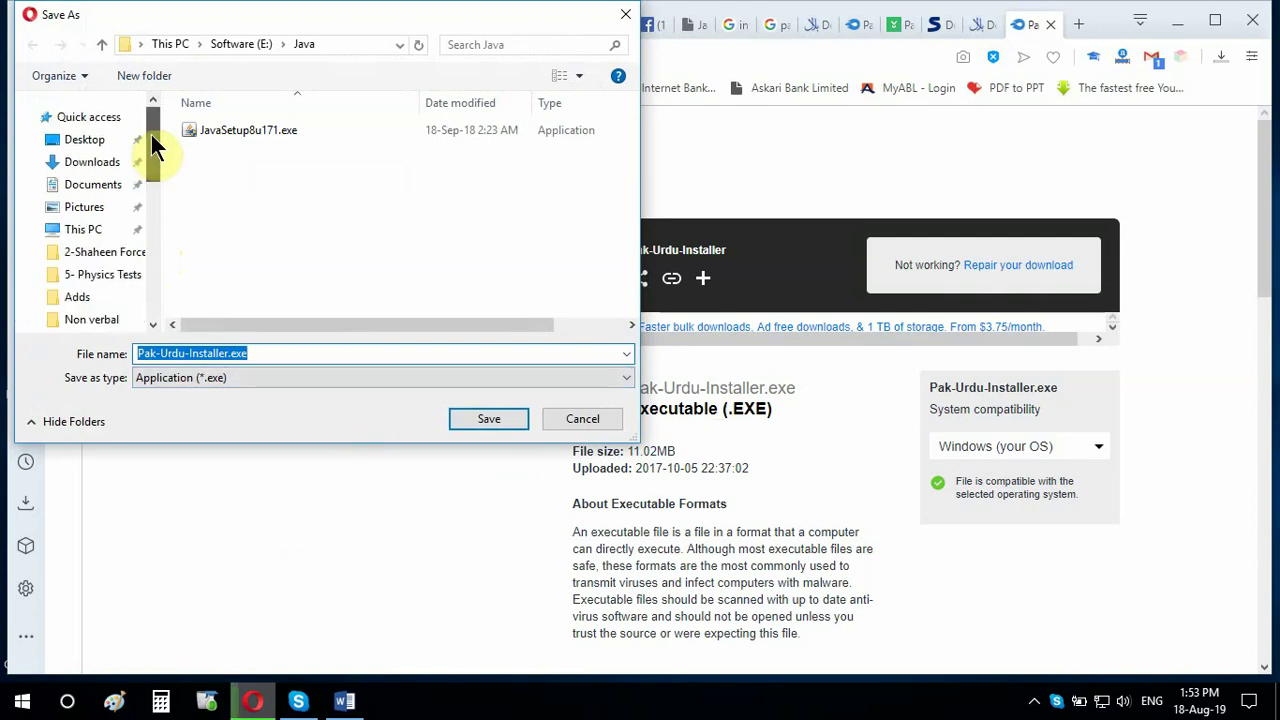
click(113, 150)
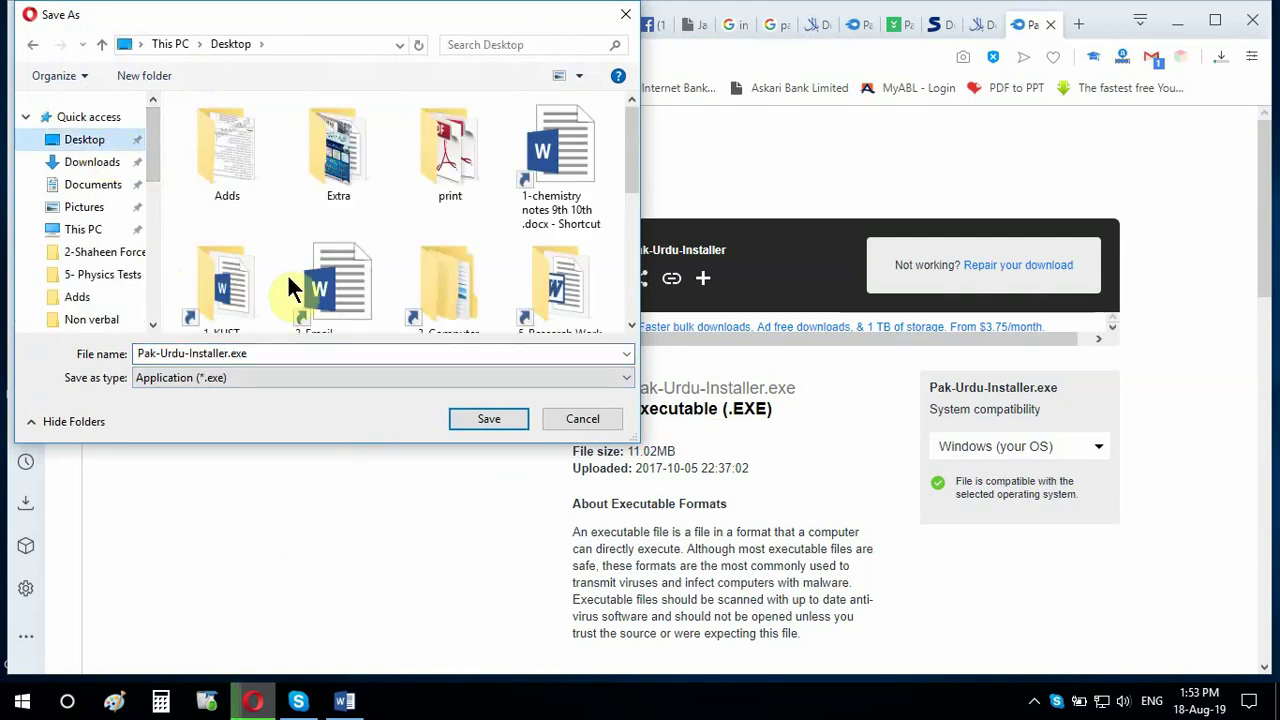
click(505, 425)
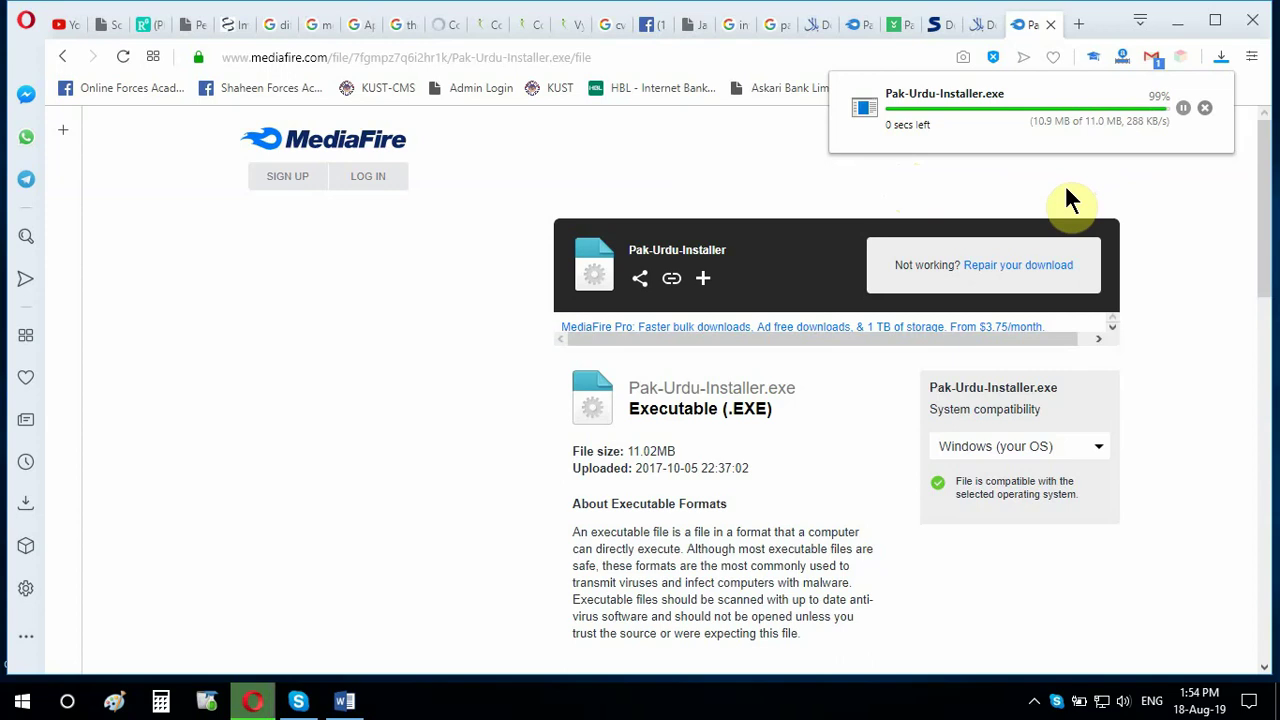
- Minimize the browser and move Pak-Urdu-Installer.exe from the desktop to the Software (E:) drive, replacing the existing copy
click(1179, 24)
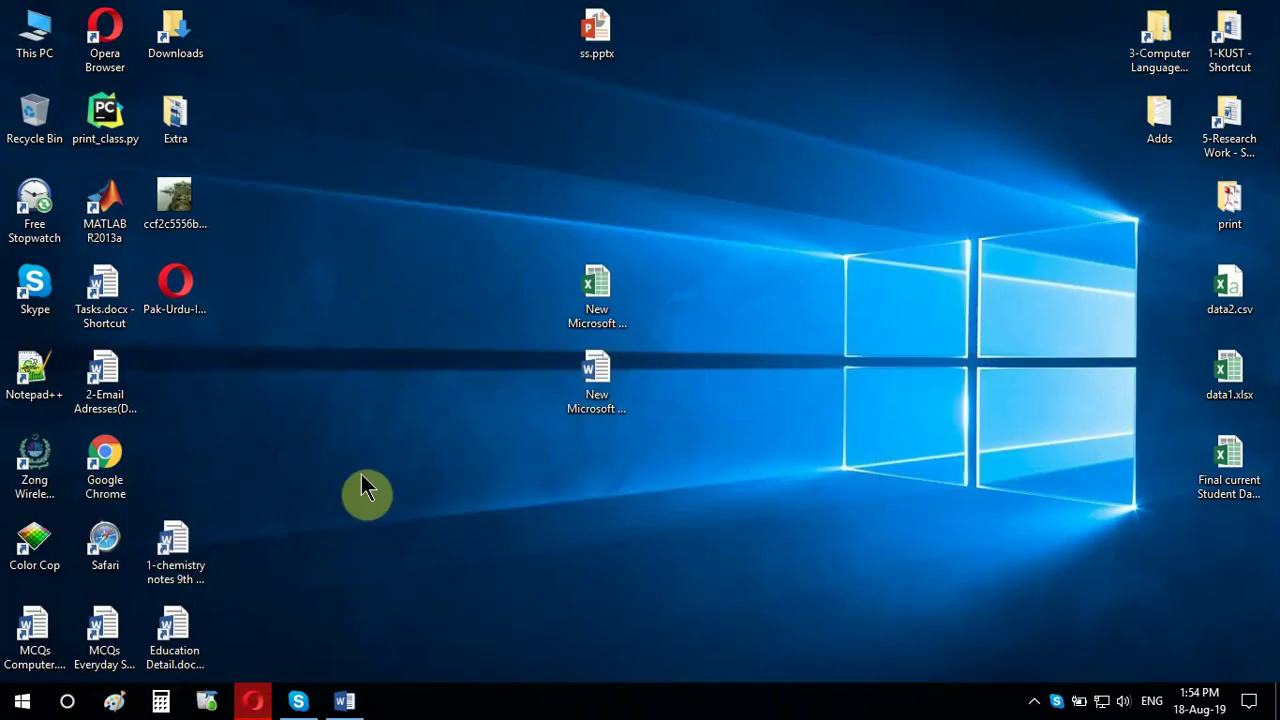
click(184, 312)
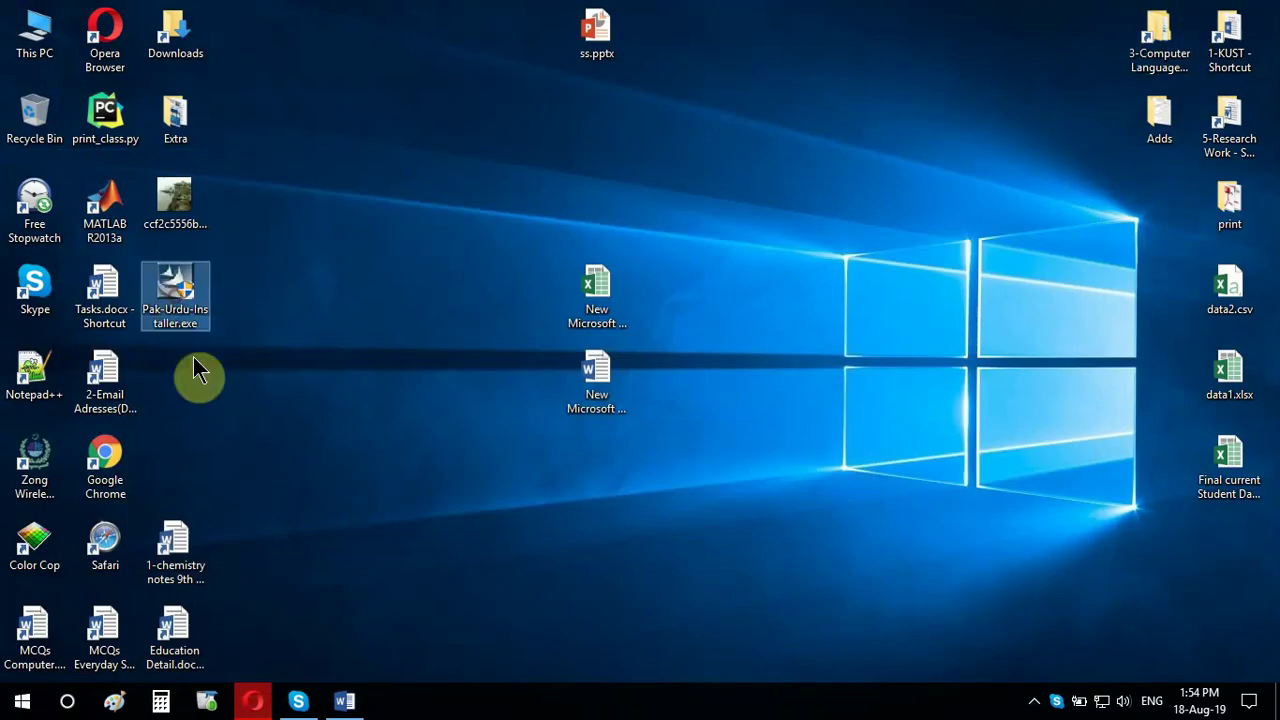
right_click(177, 300)
click(243, 540)
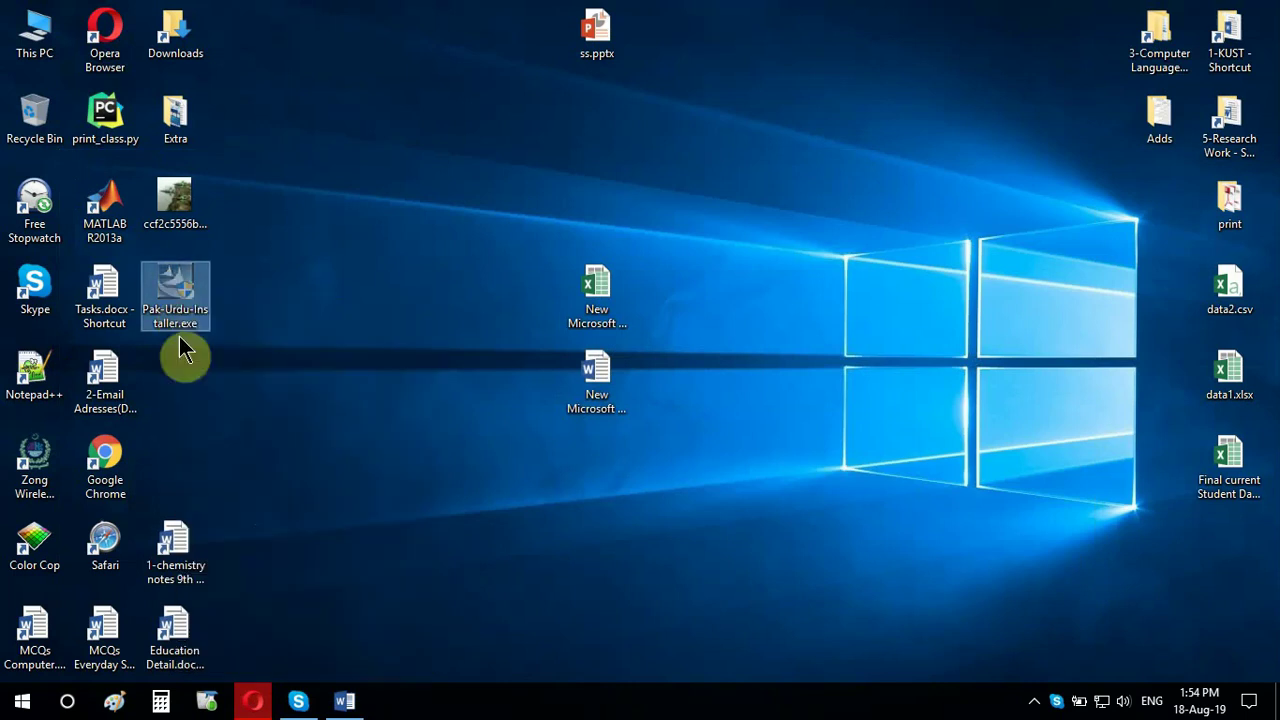
click(40, 50)
double_click(40, 52)
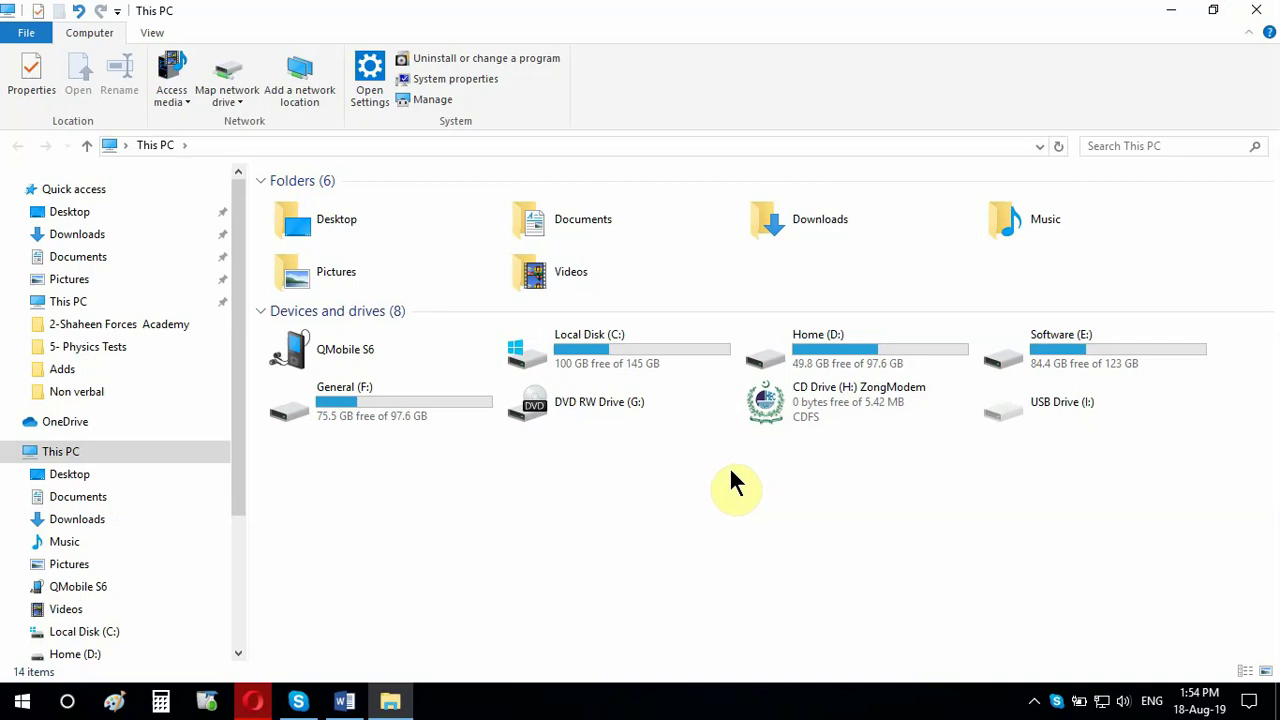
double_click(1057, 354)
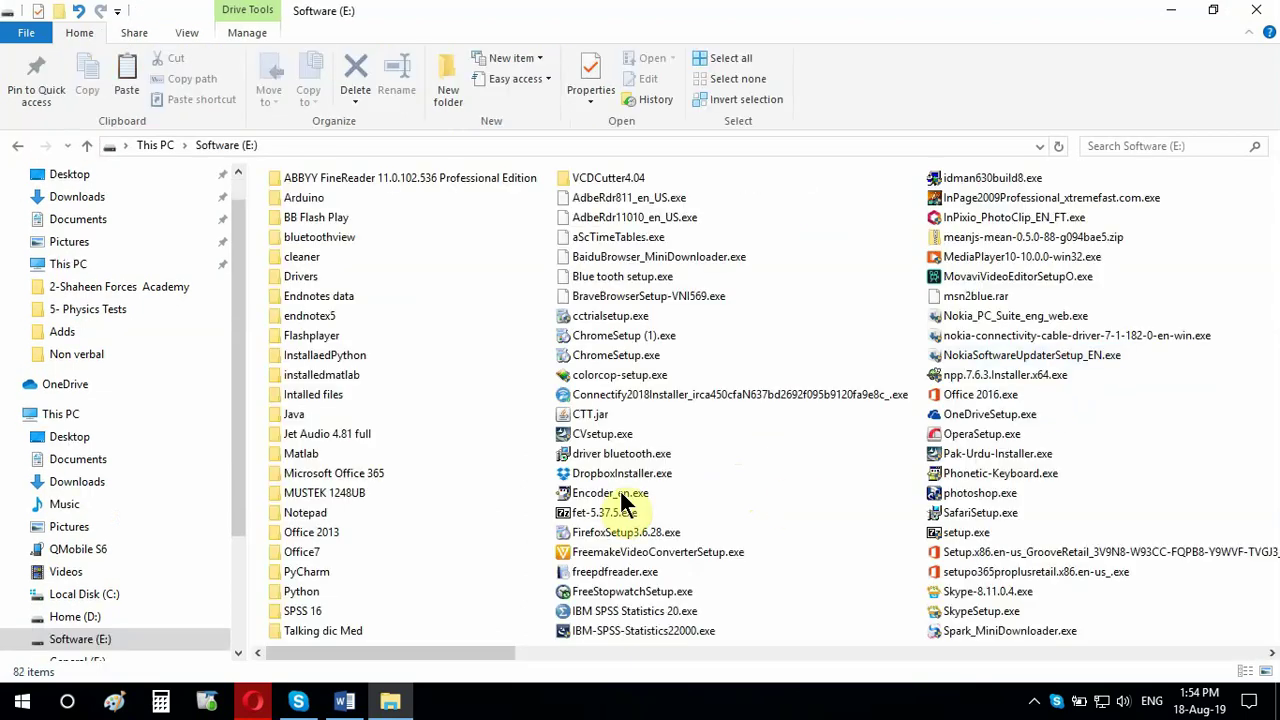
right_click(800, 462)
click(845, 290)
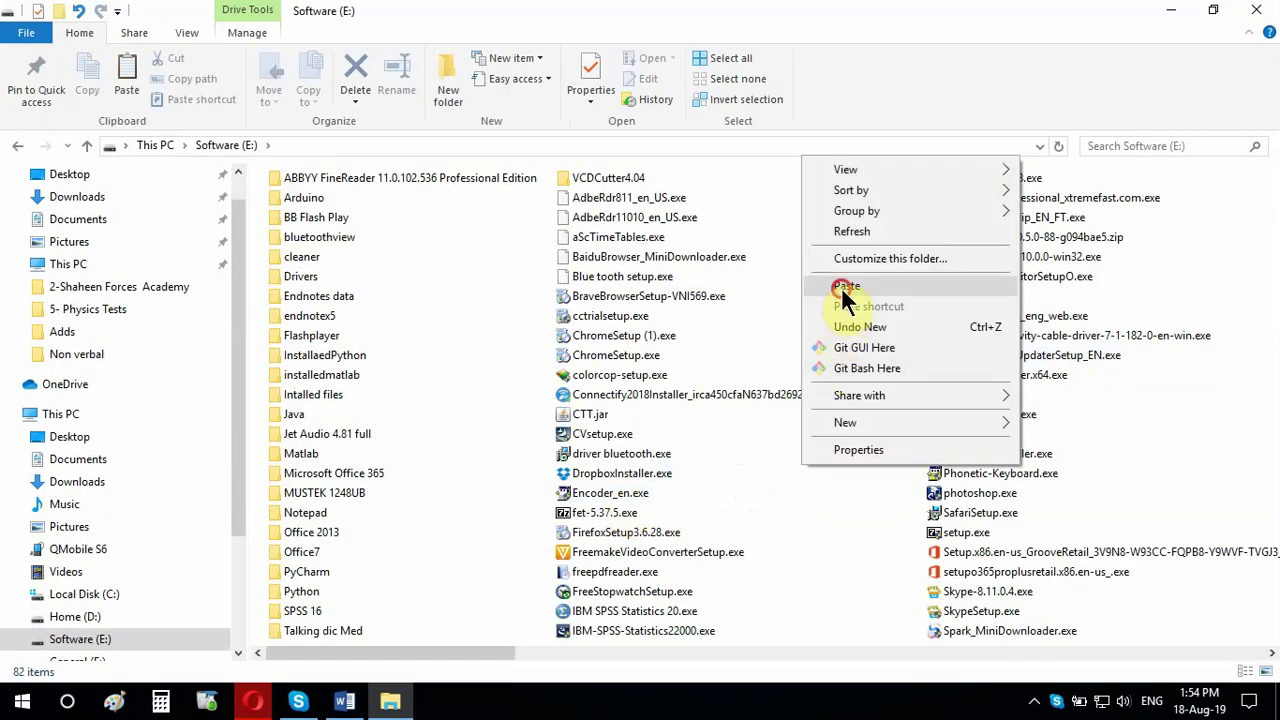
click(672, 219)
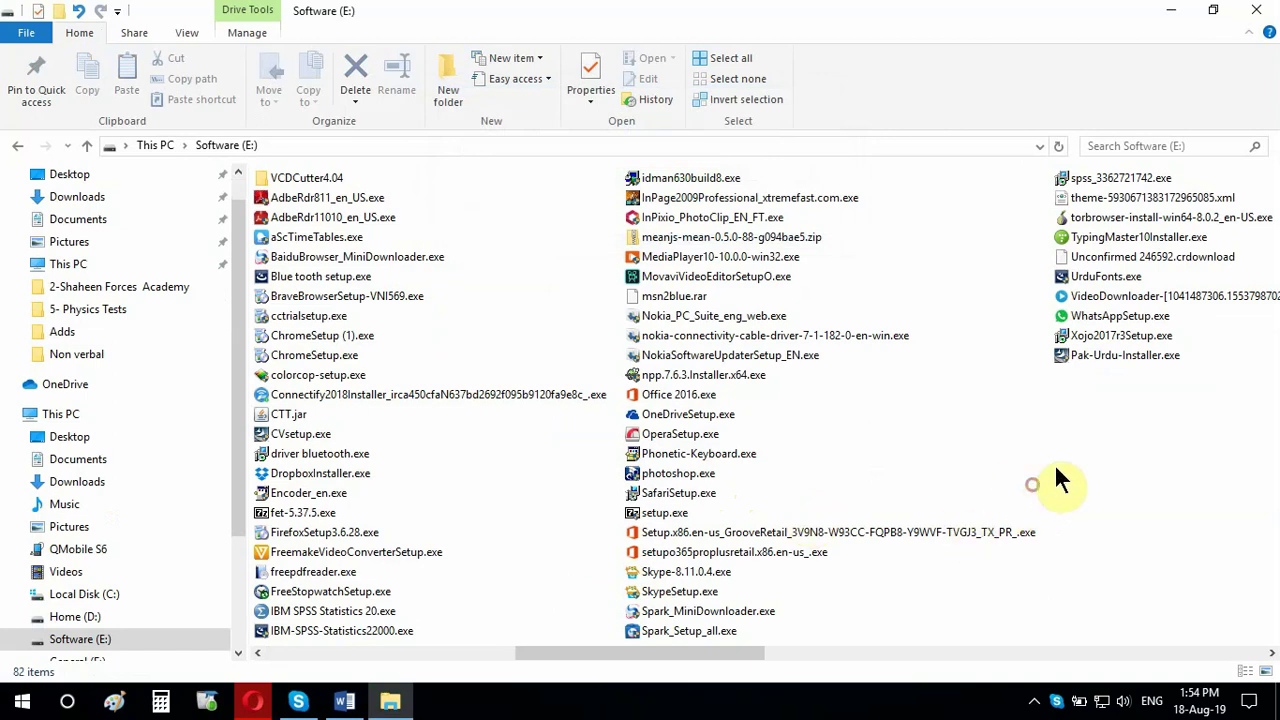
- Run Pak-Urdu-Installer.exe from the Software (E:) drive, start the update to version 4.0 and close the File Explorer window
click(1087, 362)
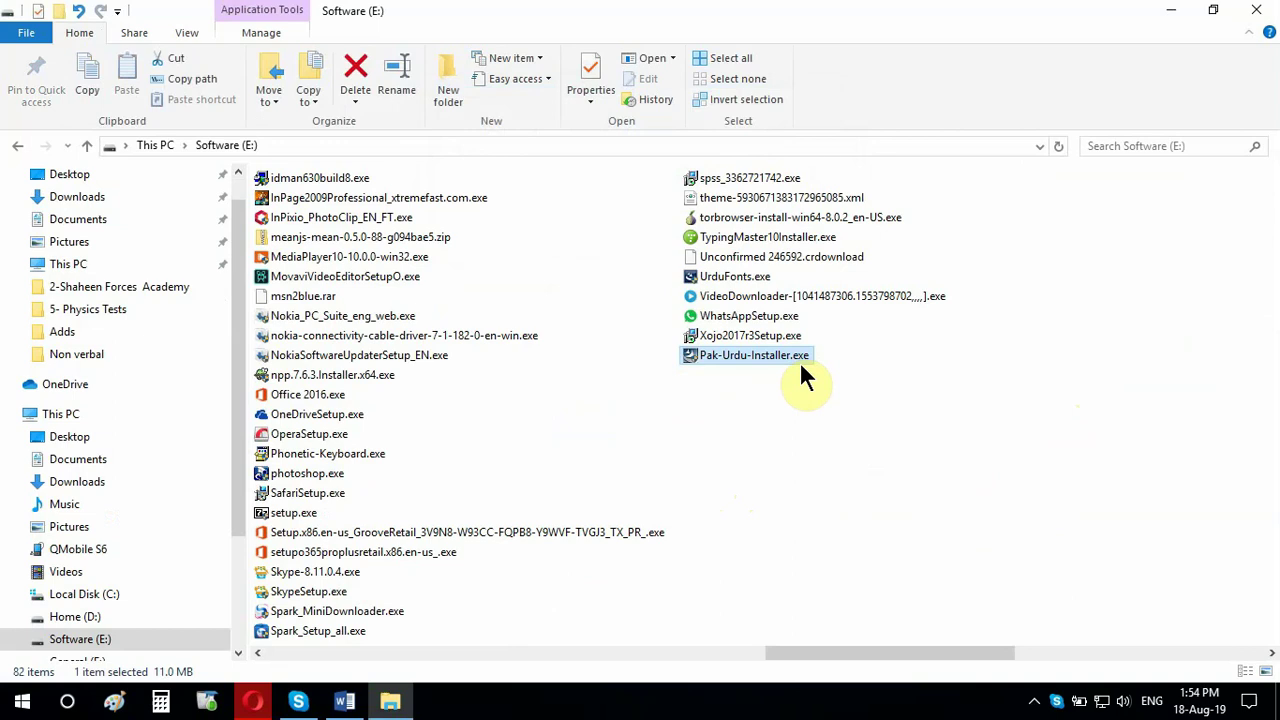
double_click(735, 358)
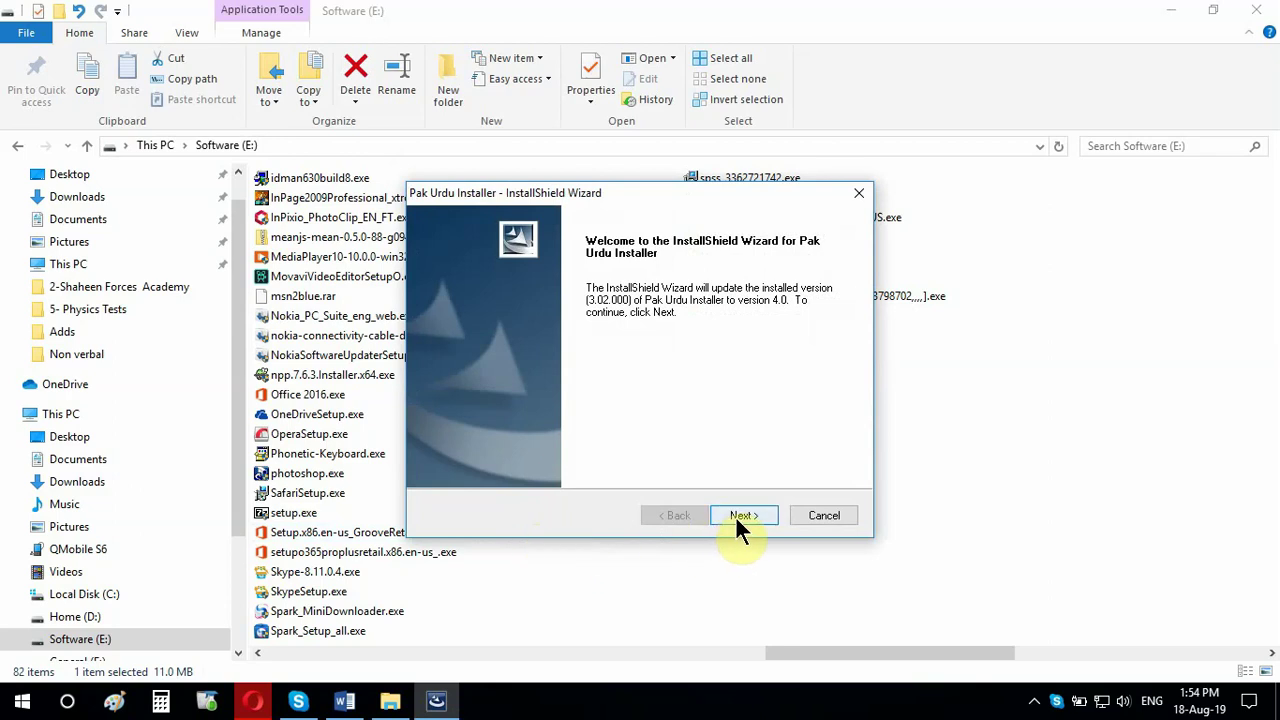
click(740, 520)
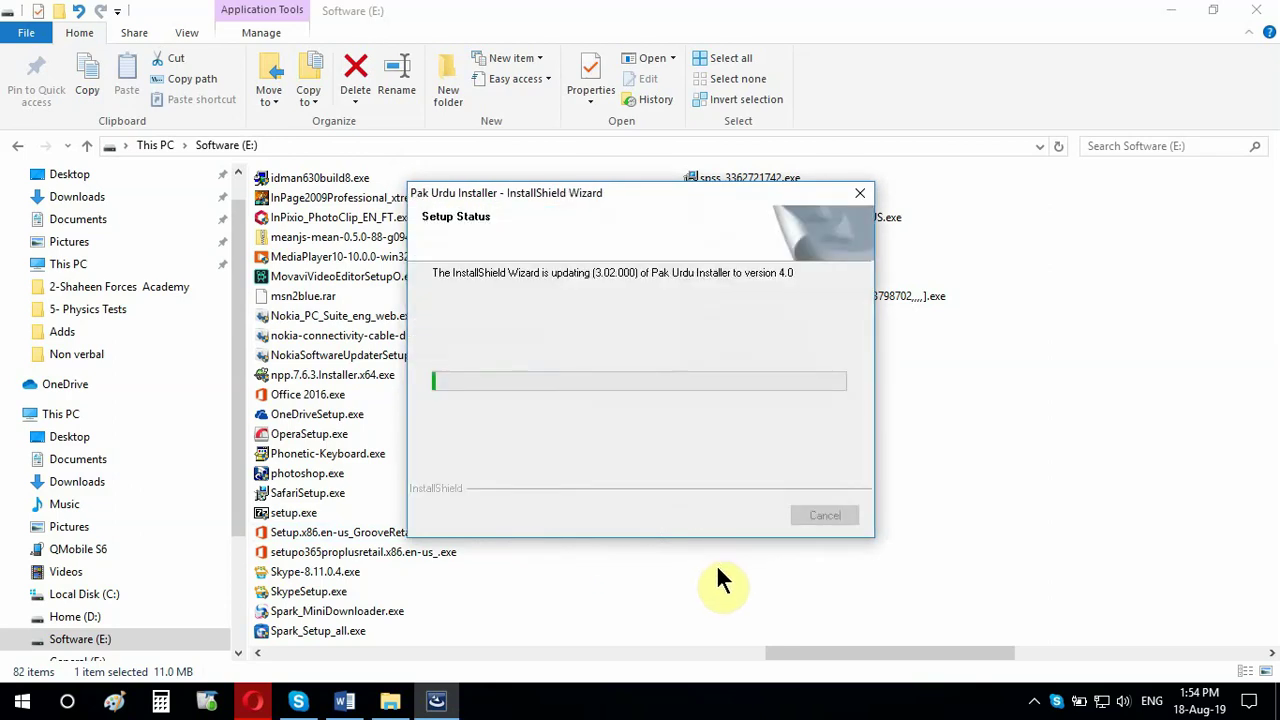
click(1256, 10)
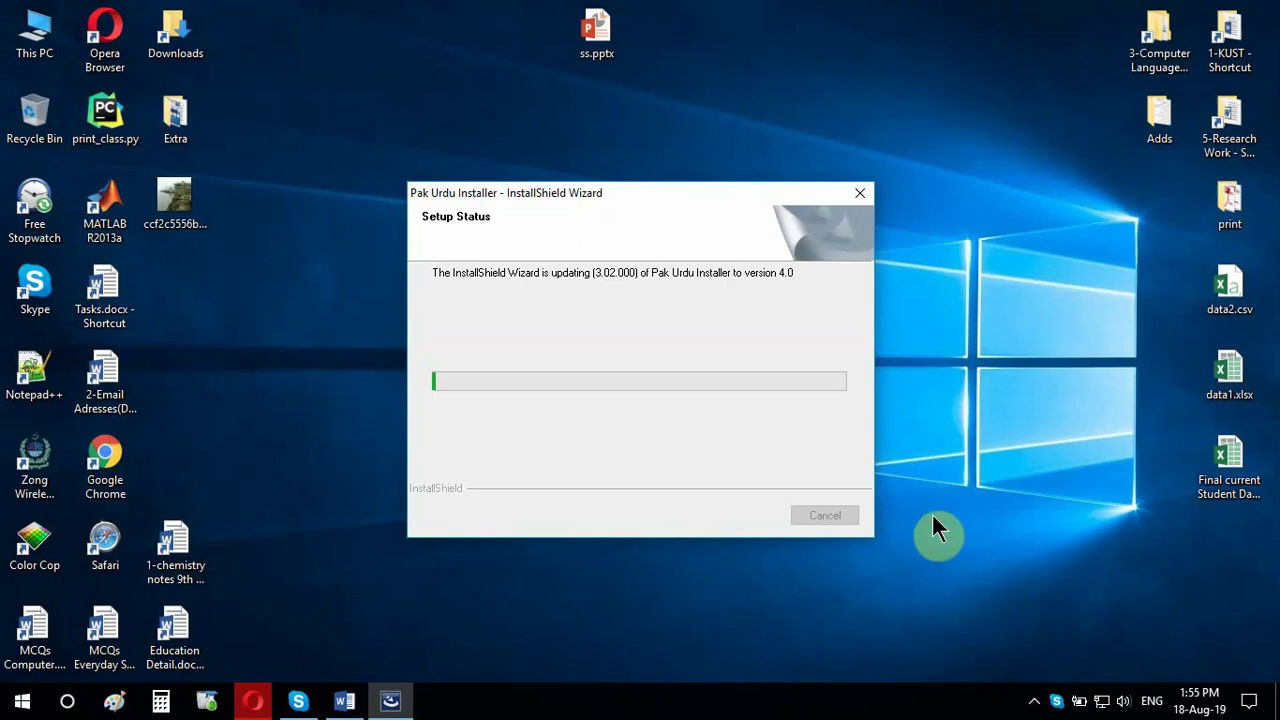
- Finish the Pak Urdu Installer wizard with the option not to restart the computer now
click(1150, 702)
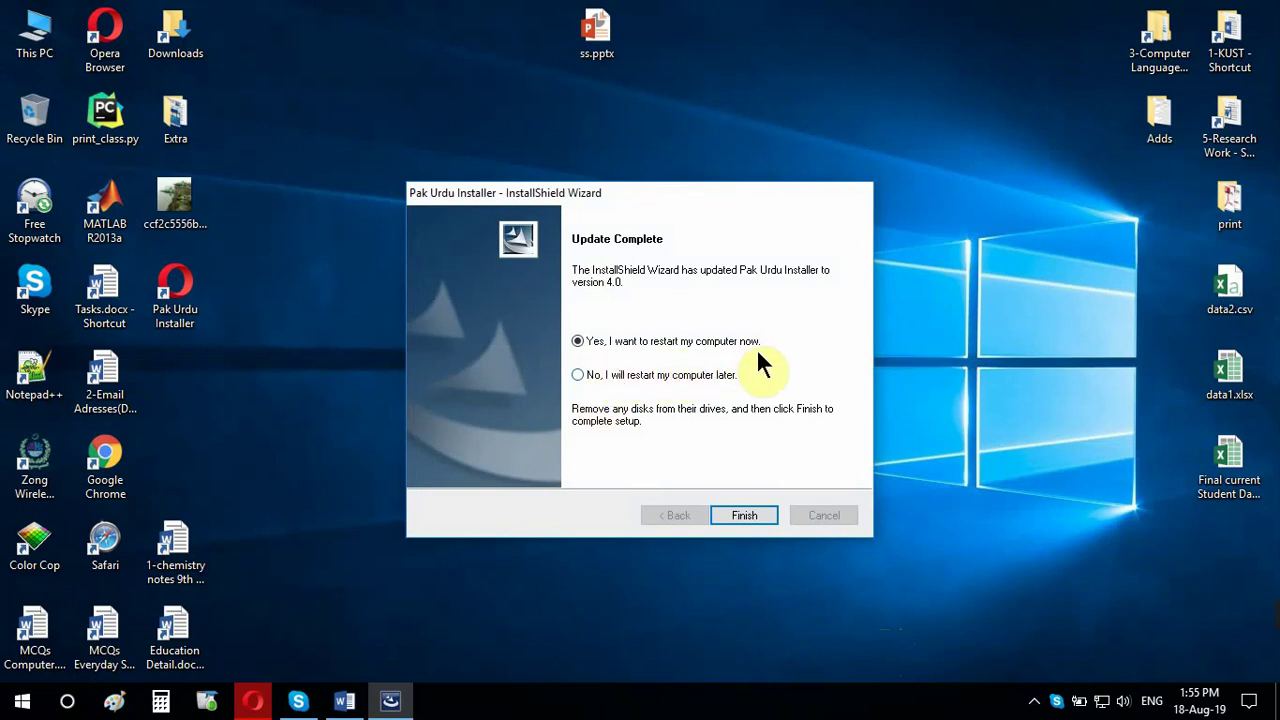
click(578, 374)
click(746, 520)
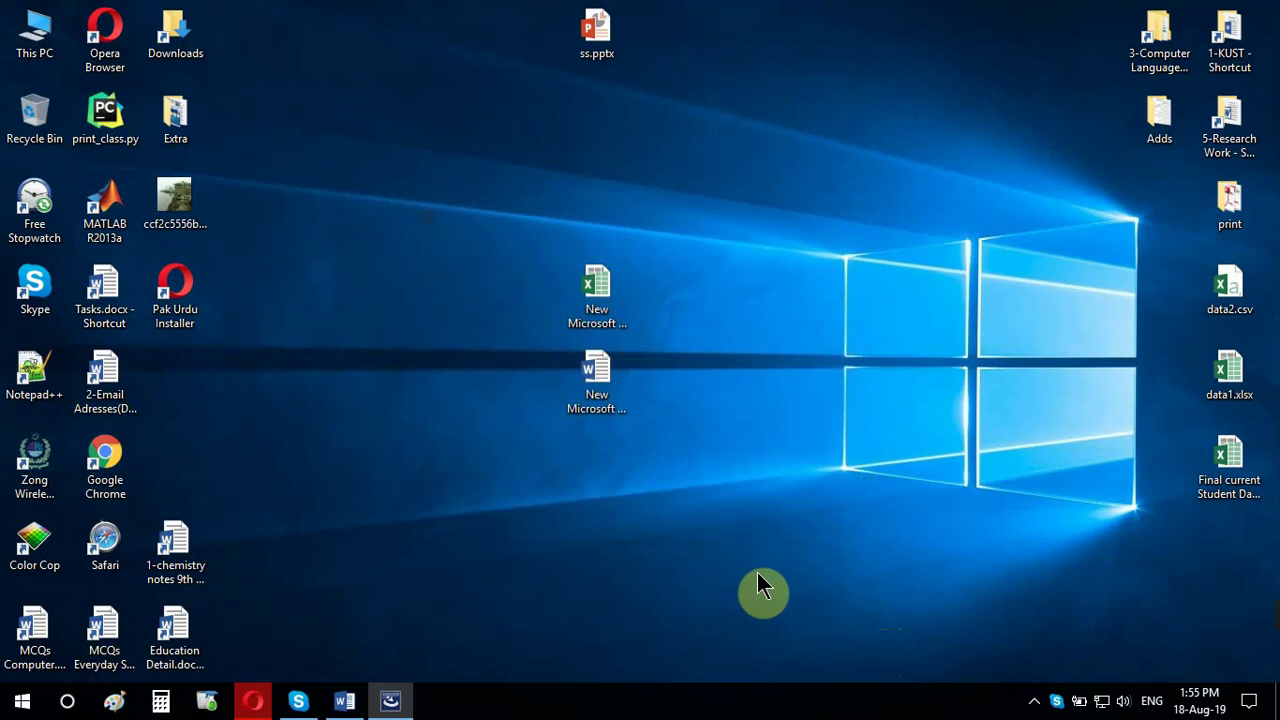
- Examine the installed keyboard languages, close the list and show the hidden system tray icons
click(1152, 702)
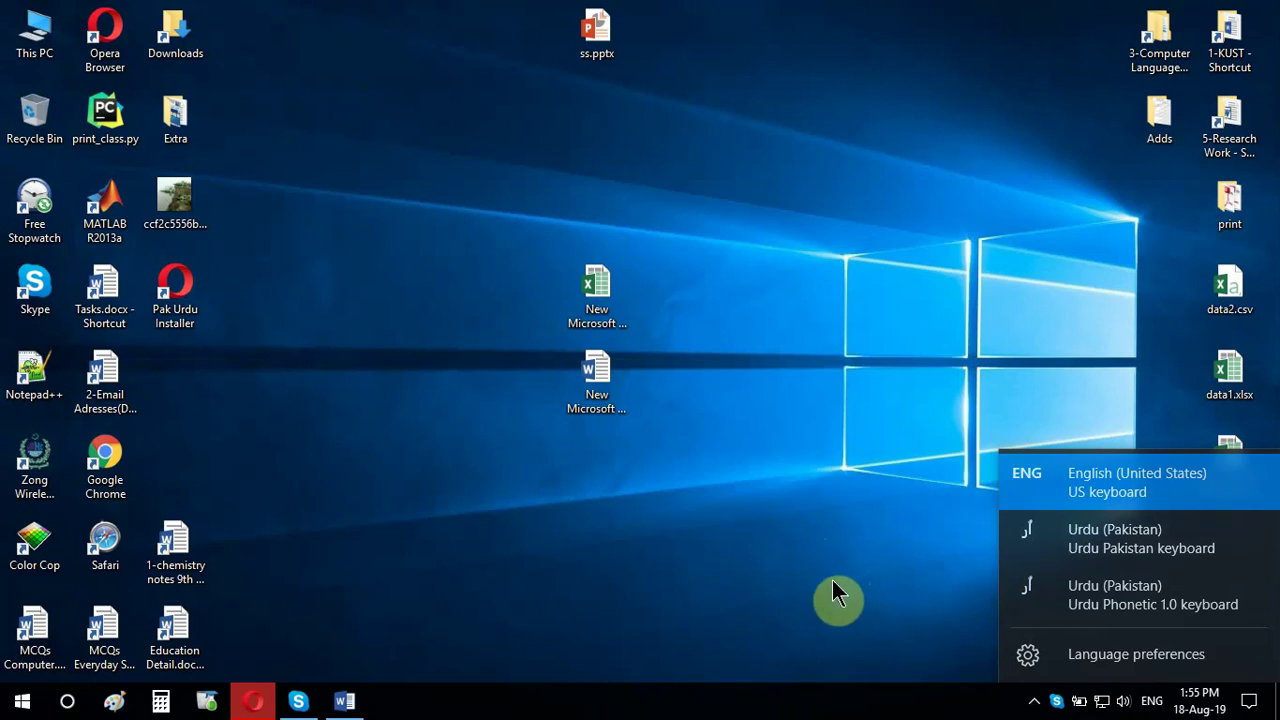
click(572, 606)
click(1034, 701)
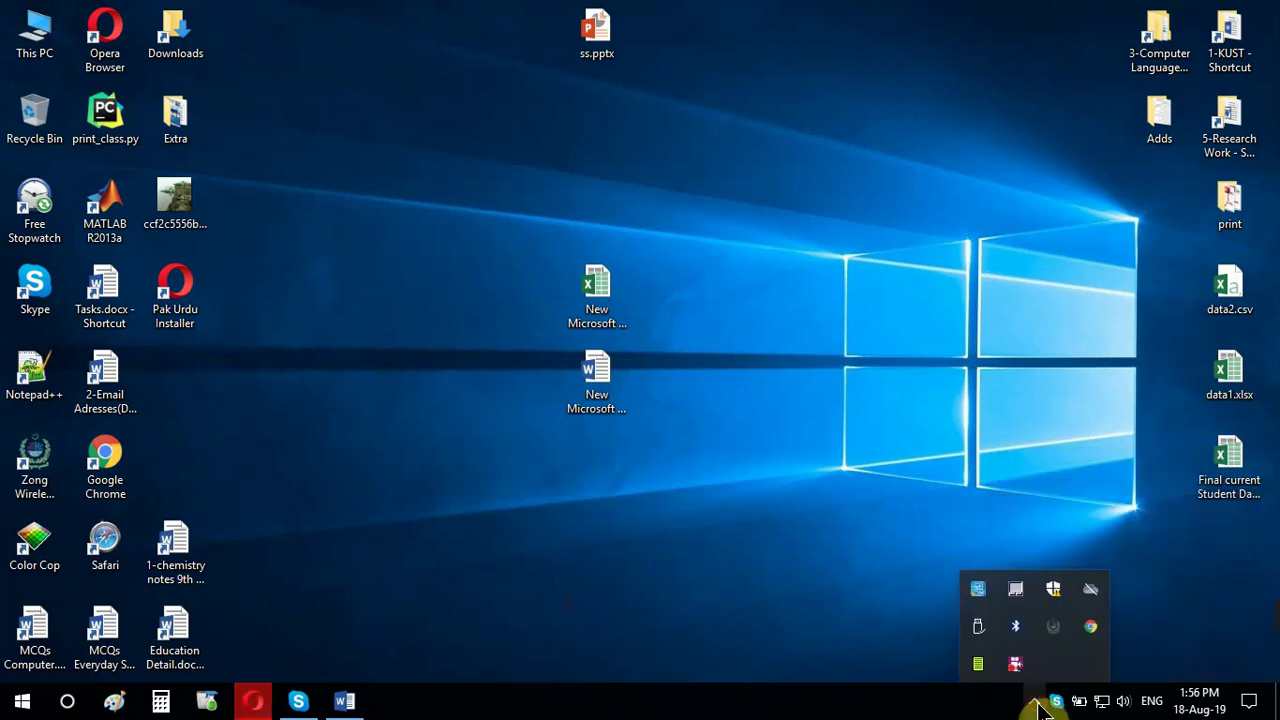